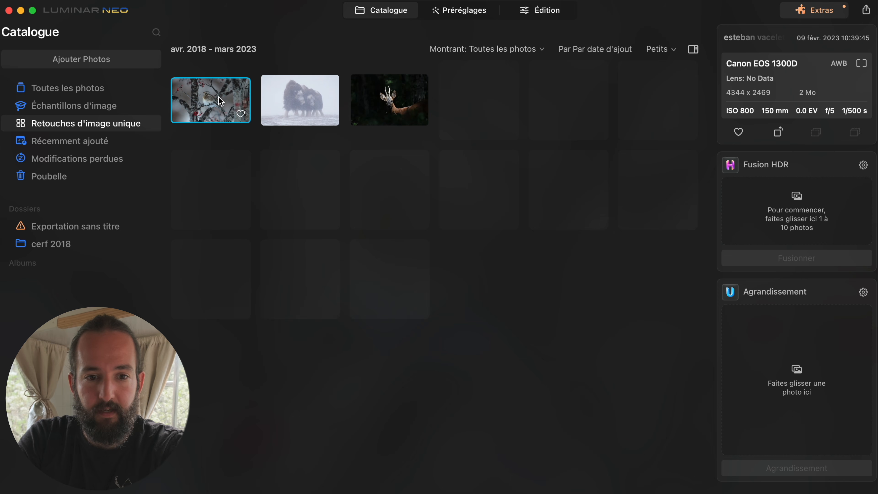
# Open the photo of the bird on the branch from the catalogue for editing
pyautogui.doubleClick(221, 110)
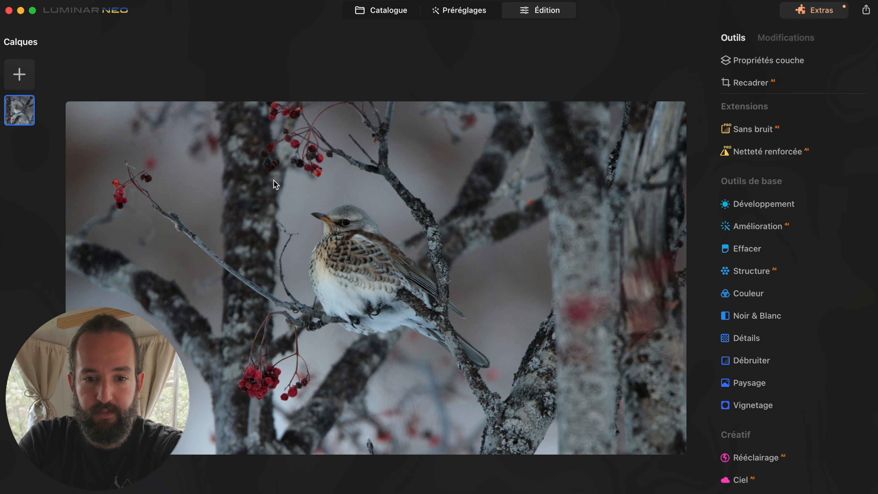
pyautogui.click(383, 11)
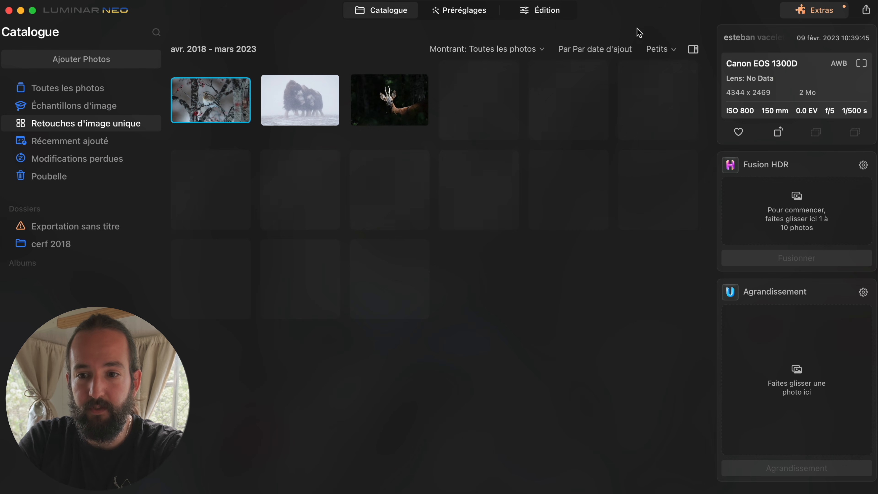
pyautogui.click(554, 12)
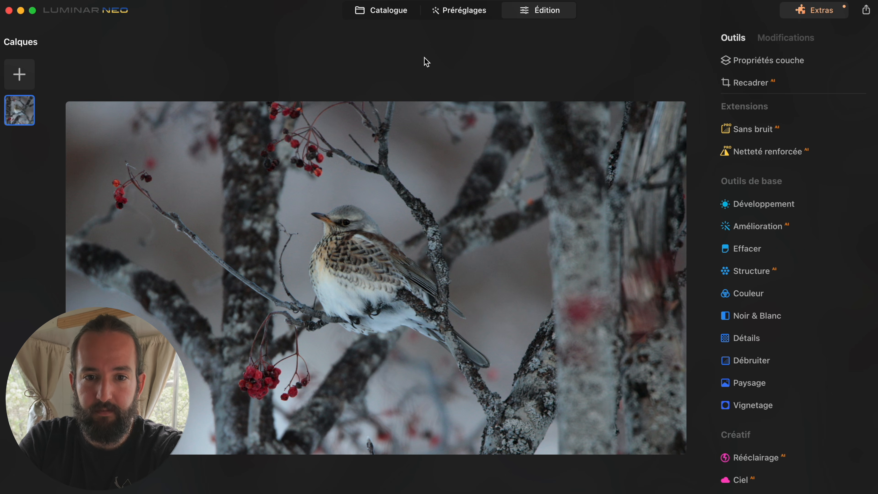
pyautogui.click(394, 17)
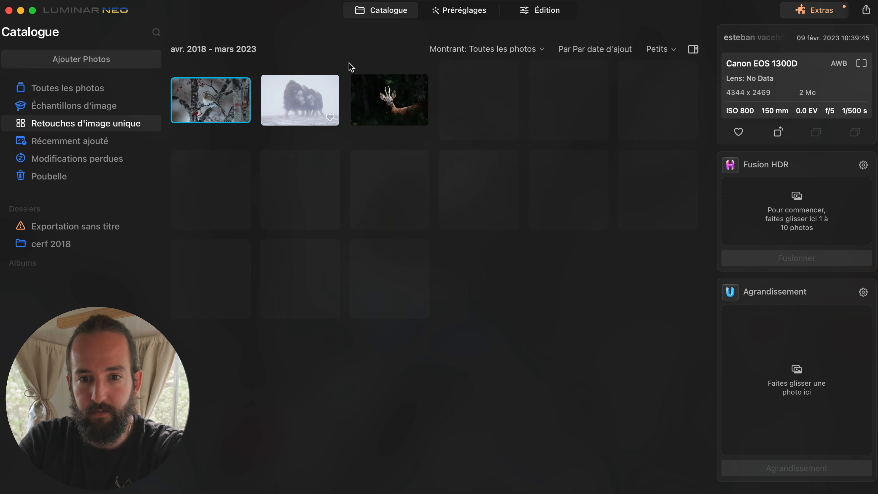
pyautogui.click(553, 13)
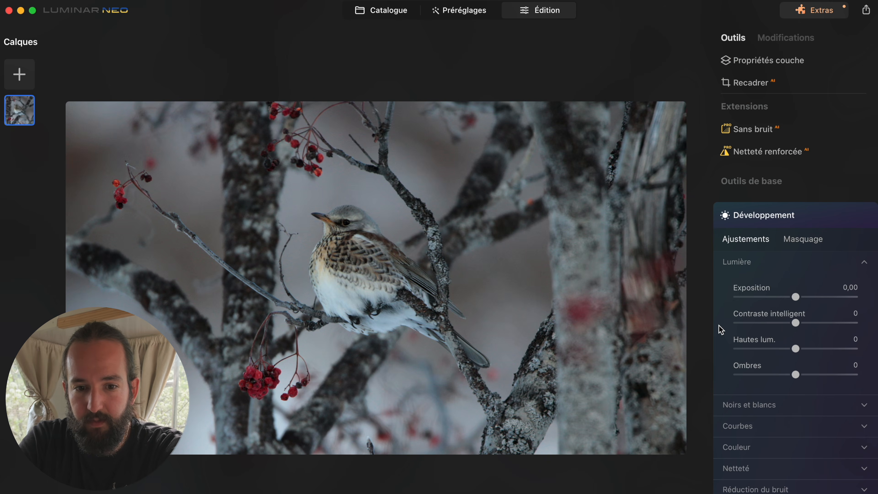
# In the Développement tool, set the bird photo's exposure to 0,93 and its highlights (Hautes lum.) to -41
pyautogui.scroll(-5, 721, 329)
pyautogui.click(792, 224)
pyautogui.moveTo(792, 227); pyautogui.dragTo(802, 228)
pyautogui.scroll(-1, 729, 221)
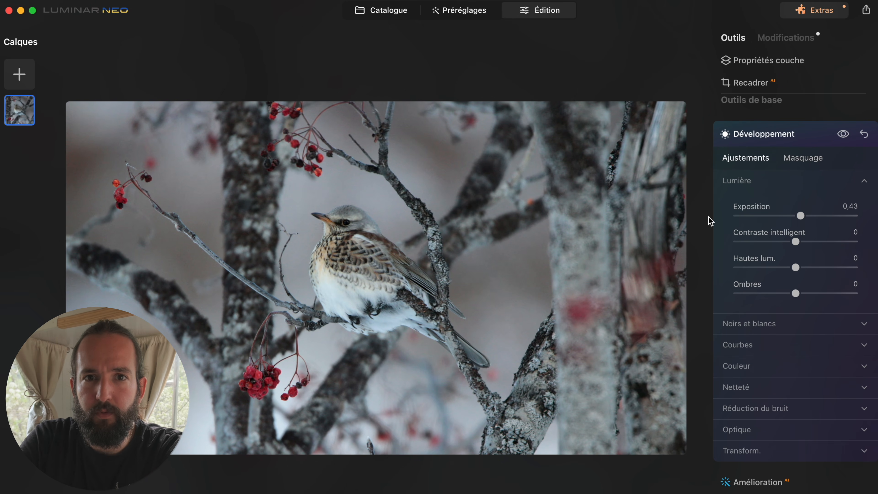
pyautogui.moveTo(801, 216); pyautogui.dragTo(807, 215)
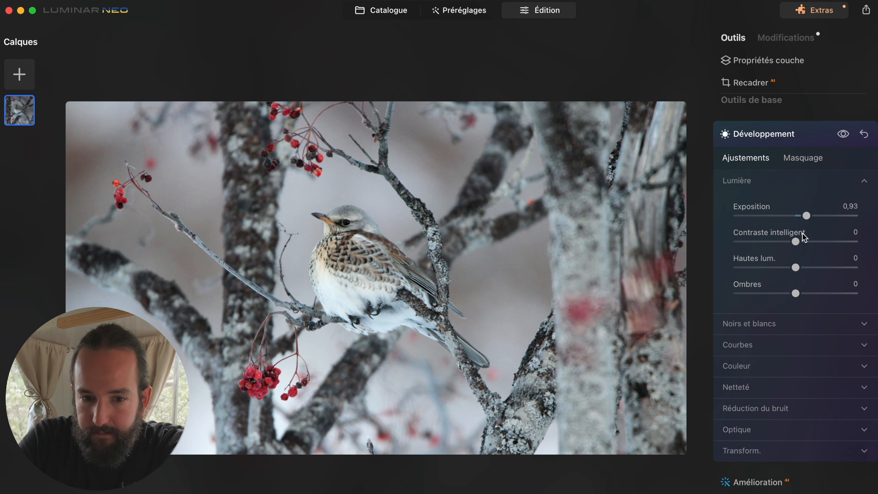
pyautogui.moveTo(796, 268); pyautogui.dragTo(771, 271)
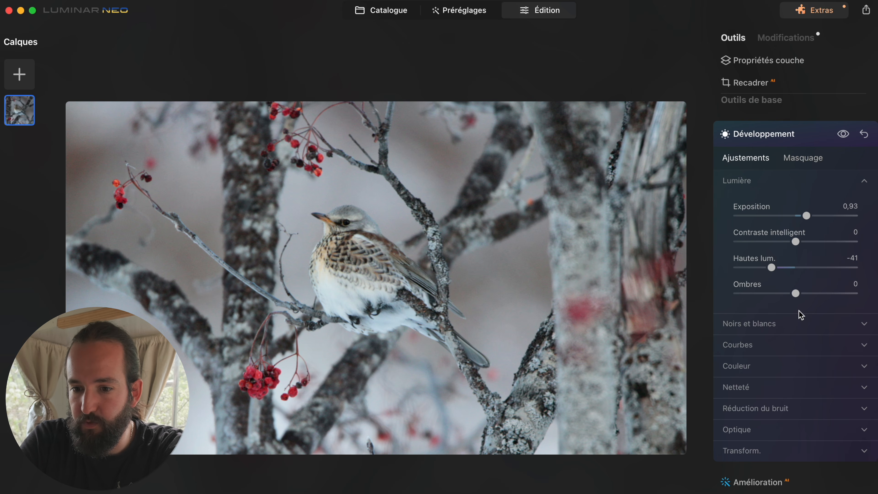
# Crop the photo tighter around the bird at the original ratio, cutting away the tree trunks on the right side, and apply it
pyautogui.click(768, 84)
pyautogui.moveTo(685, 103); pyautogui.dragTo(606, 148)
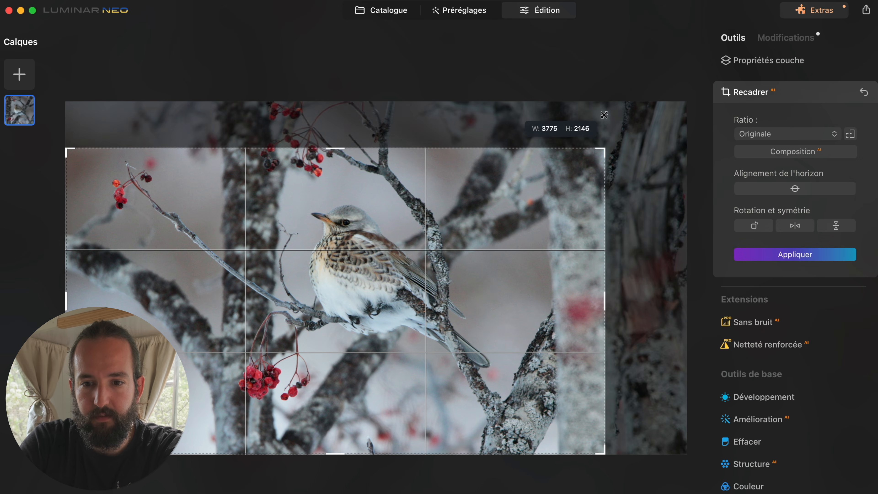
pyautogui.moveTo(577, 252); pyautogui.dragTo(574, 326)
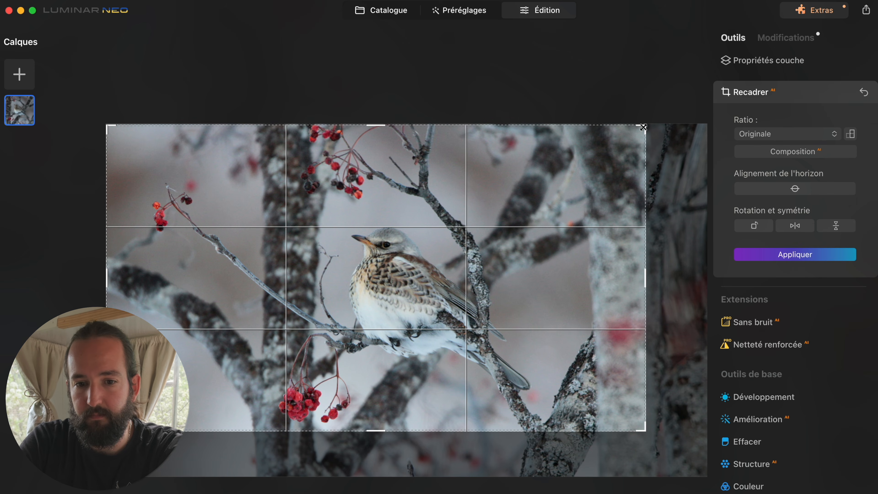
pyautogui.moveTo(643, 127); pyautogui.dragTo(610, 128)
pyautogui.moveTo(533, 249); pyautogui.dragTo(569, 314)
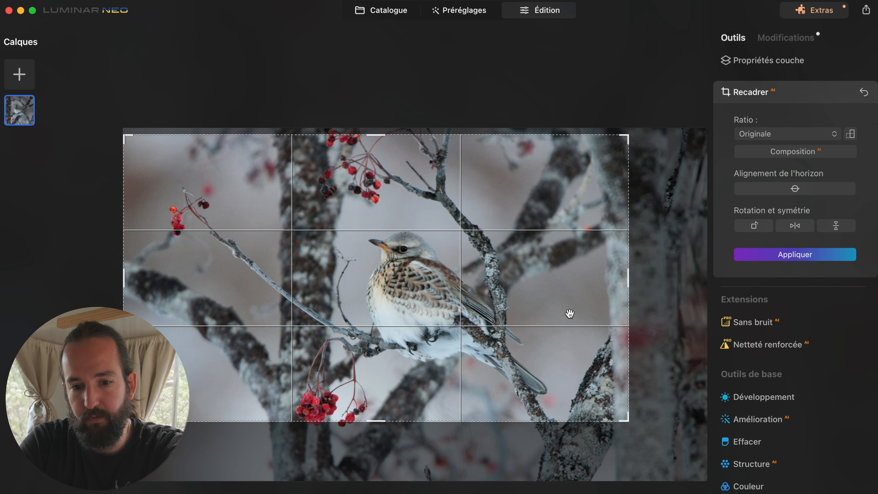
pyautogui.click(801, 255)
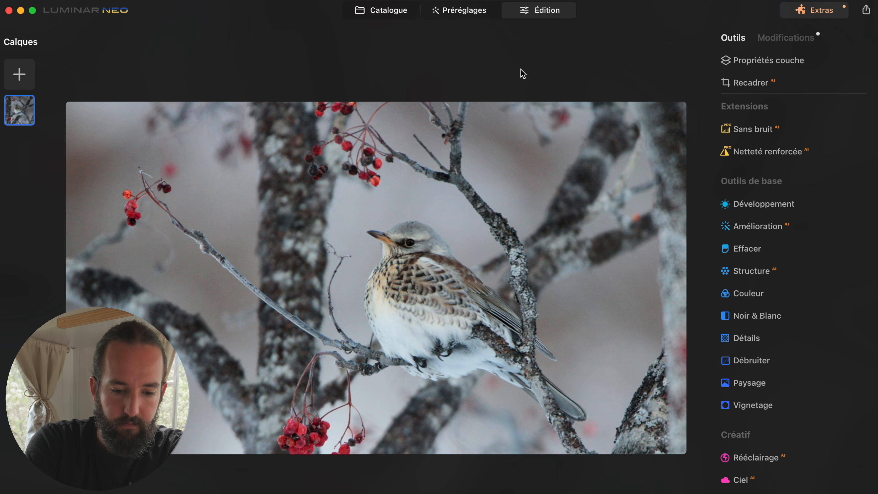
# Undo the crop, comparing the framing with and without it, and check the list of applied modifications
pyautogui.press('super+z')
pyautogui.press('super+shift+z')
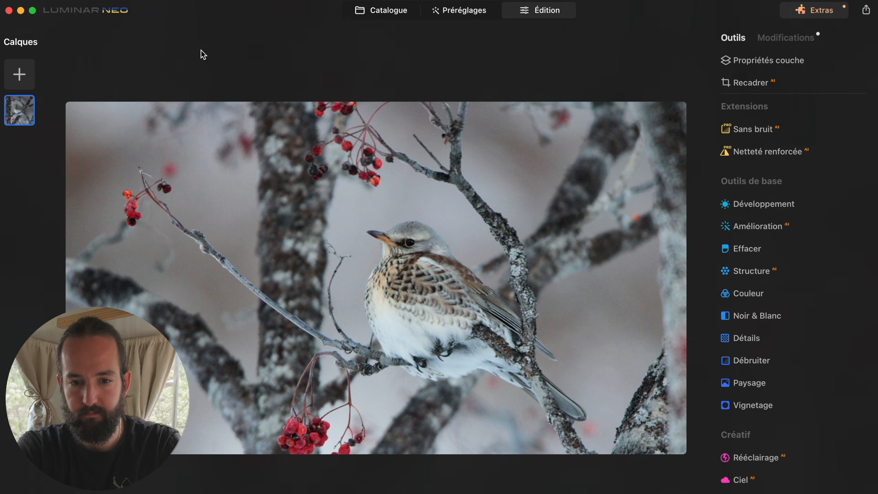
pyautogui.press('super+z')
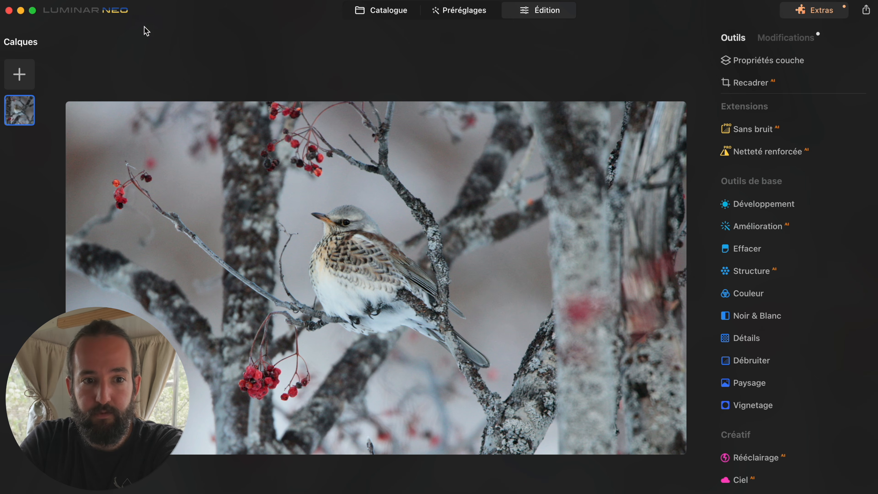
pyautogui.click(810, 39)
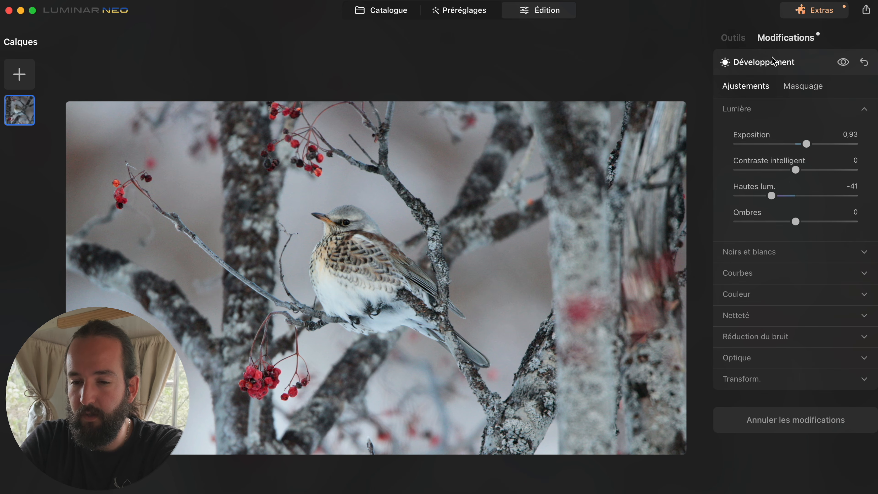
pyautogui.click(743, 38)
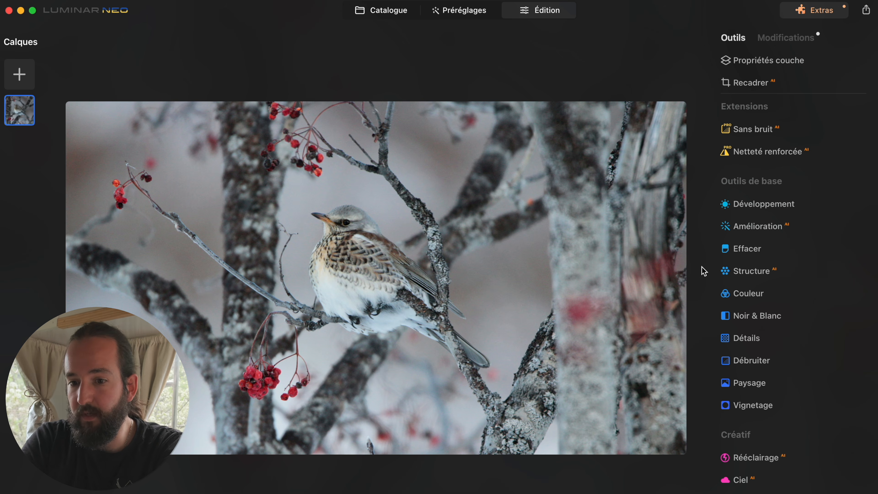
# In the Couleur tool's HSL settings, set the saturation of red to -6 and of orange to 4
pyautogui.scroll(-5, 706, 291)
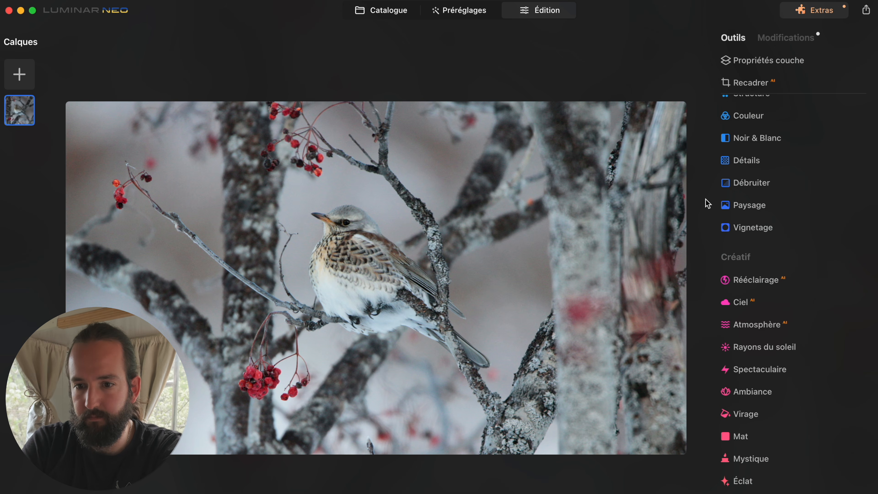
pyautogui.click(749, 120)
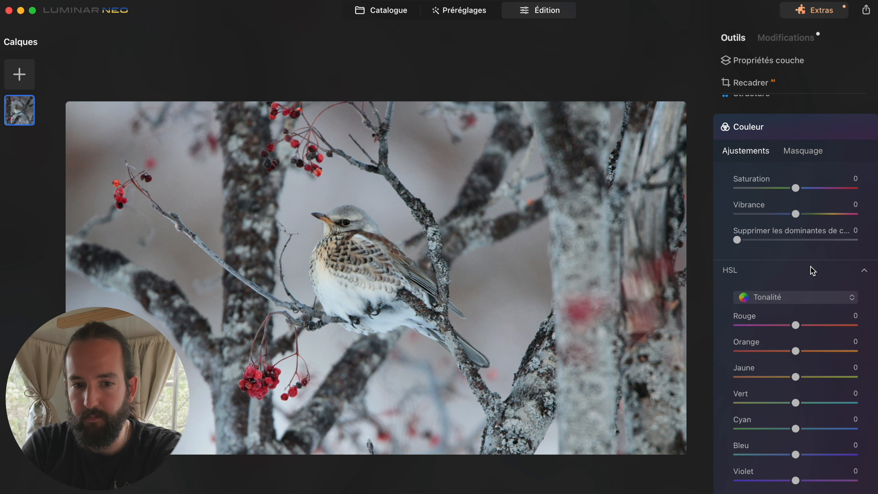
pyautogui.scroll(3, 793, 263)
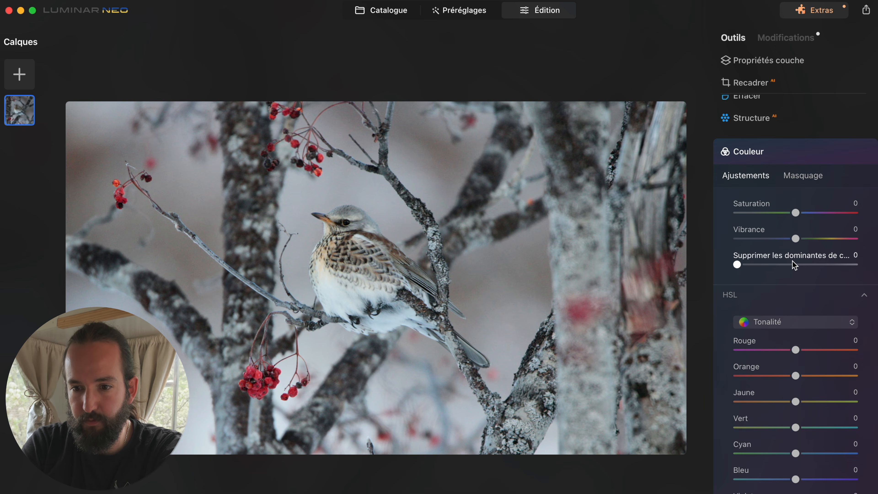
pyautogui.scroll(-1, 795, 265)
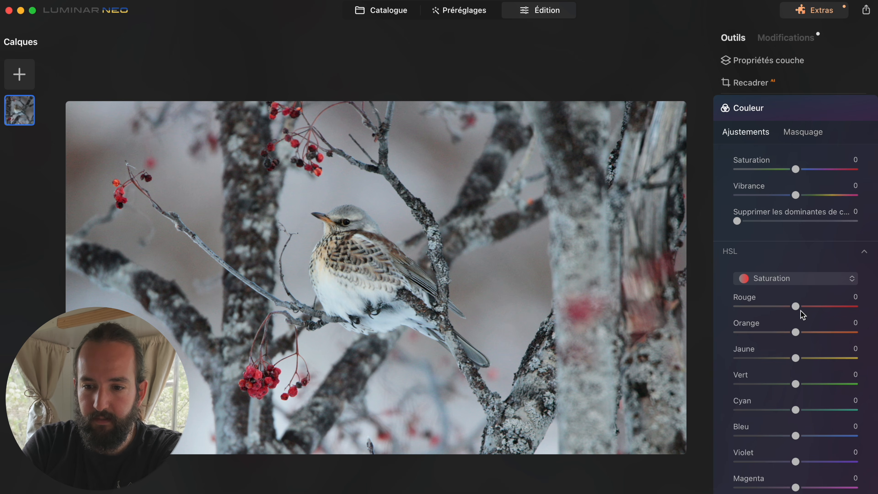
pyautogui.moveTo(796, 307); pyautogui.dragTo(794, 309)
pyautogui.moveTo(796, 332); pyautogui.dragTo(802, 334)
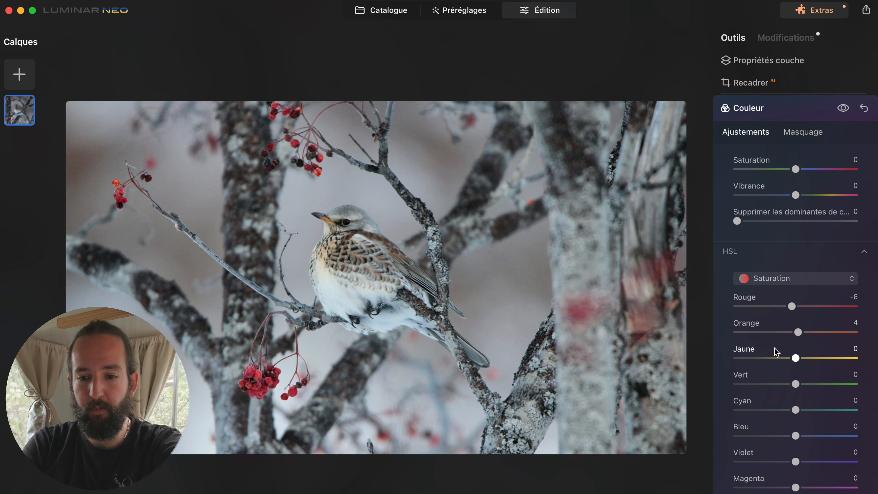
# Set the HSL saturation of blue to 4
pyautogui.moveTo(795, 435)
pyautogui.mouseDown()
pyautogui.moveTo(803, 435)
pyautogui.moveTo(790, 438)
pyautogui.mouseUp()
pyautogui.doubleClick(792, 436)
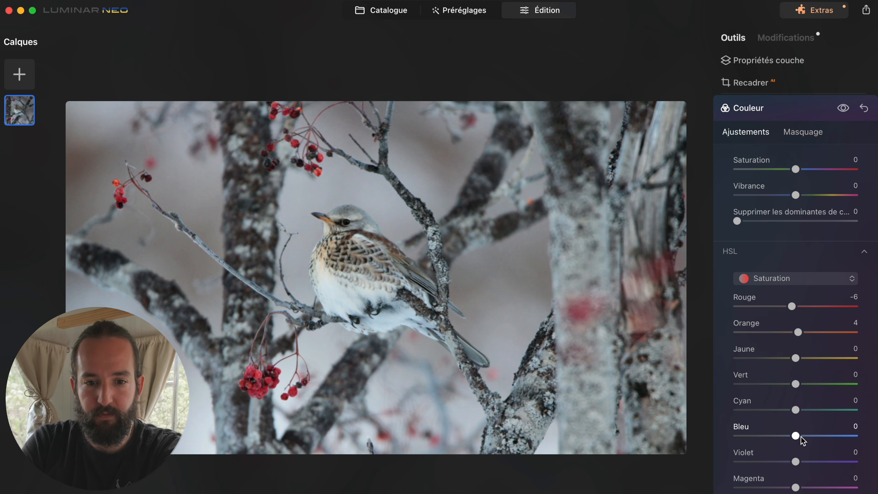
pyautogui.moveTo(795, 436); pyautogui.dragTo(798, 437)
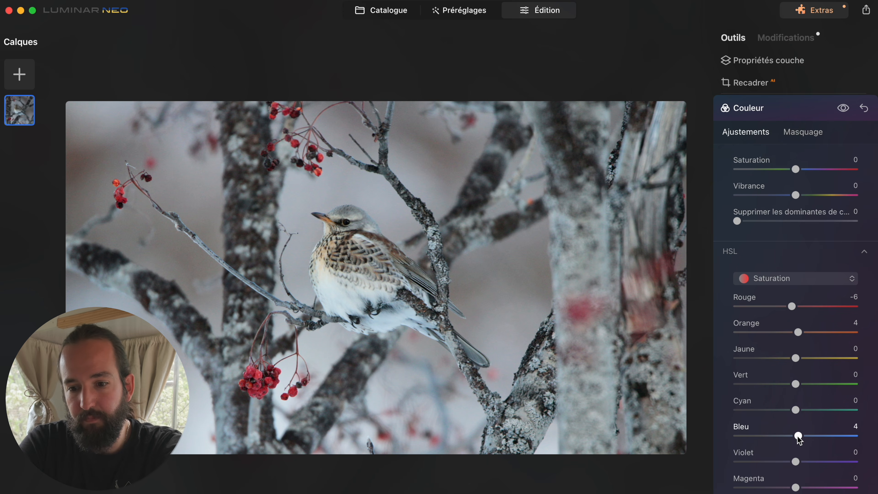
# Inspect the bird's details up close, then set the midtone contrast (Contraste de tons moyens) to 10 in Supercontraste
pyautogui.scroll(-5, 771, 424)
pyautogui.click(354, 231)
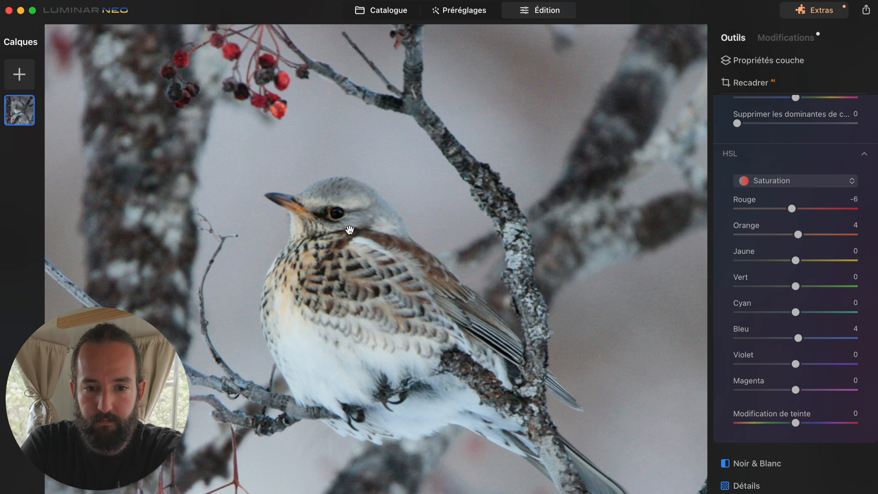
pyautogui.click(350, 230)
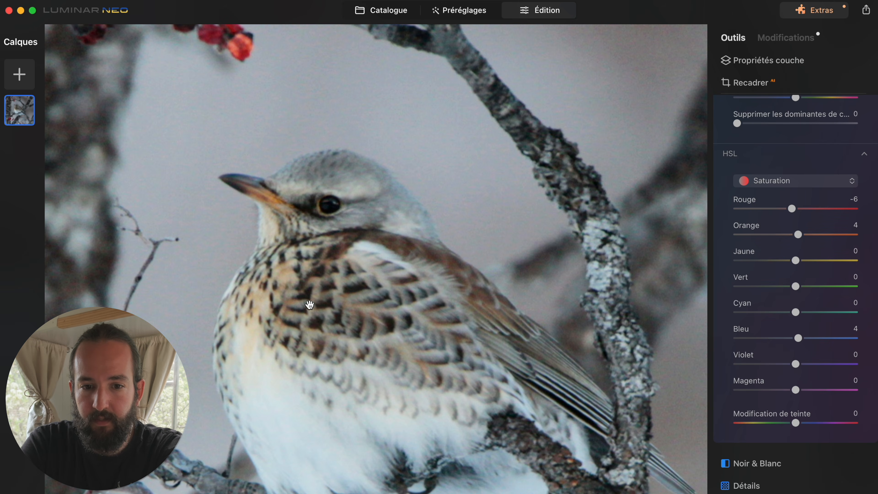
pyautogui.click(309, 279)
pyautogui.scroll(-10, 764, 457)
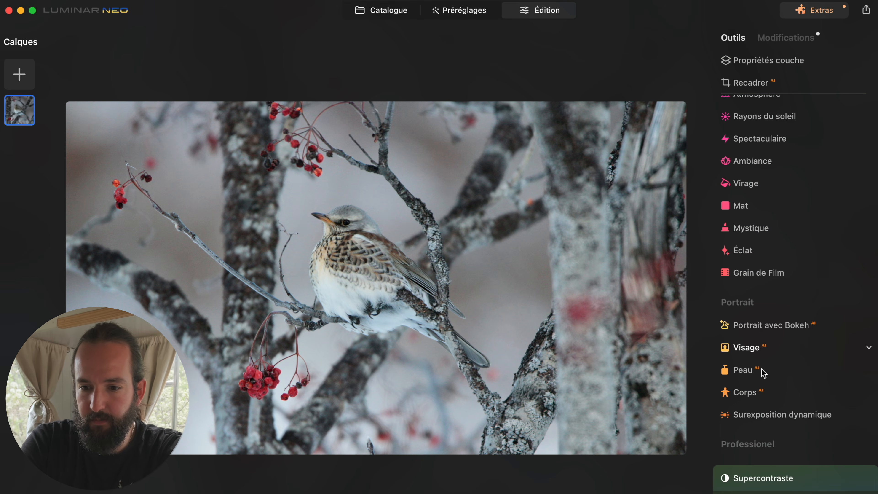
pyautogui.click(780, 478)
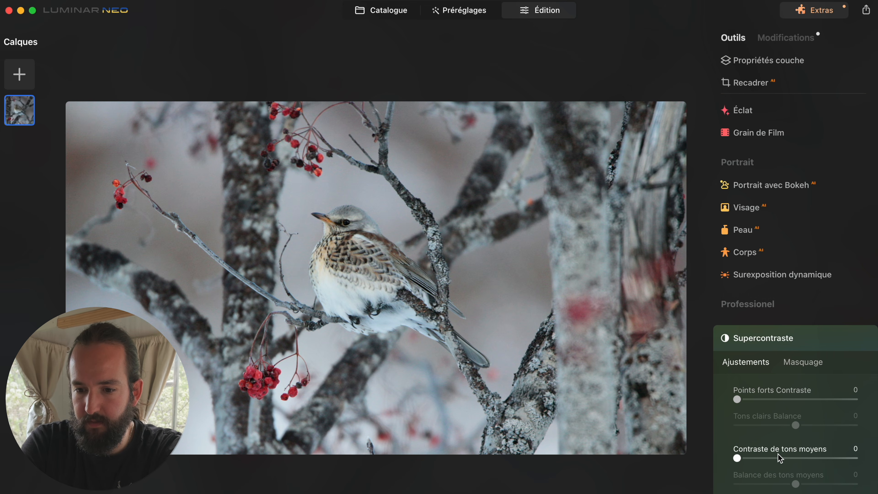
pyautogui.moveTo(737, 433)
pyautogui.mouseDown()
pyautogui.moveTo(789, 438)
pyautogui.moveTo(751, 437)
pyautogui.mouseUp()
# Compare the edited bird photo with the original several times and close the Supercontraste settings
pyautogui.press('\\')
pyautogui.press('\\')
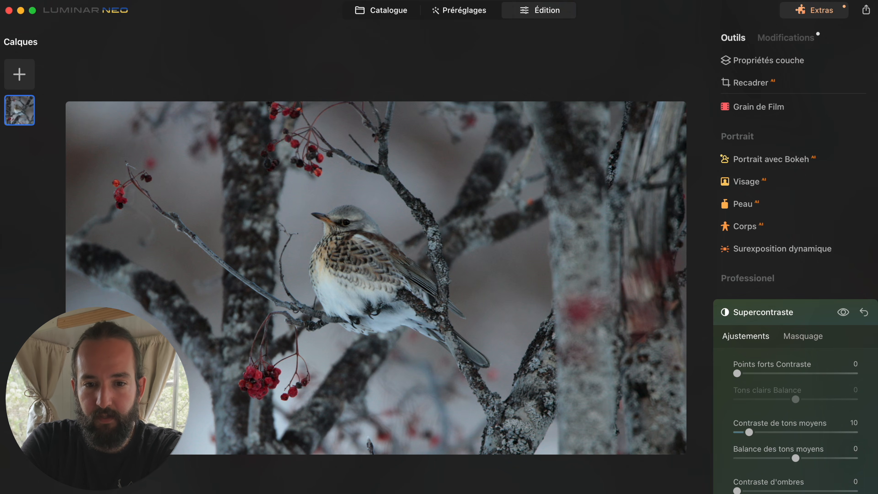
pyautogui.press('\\')
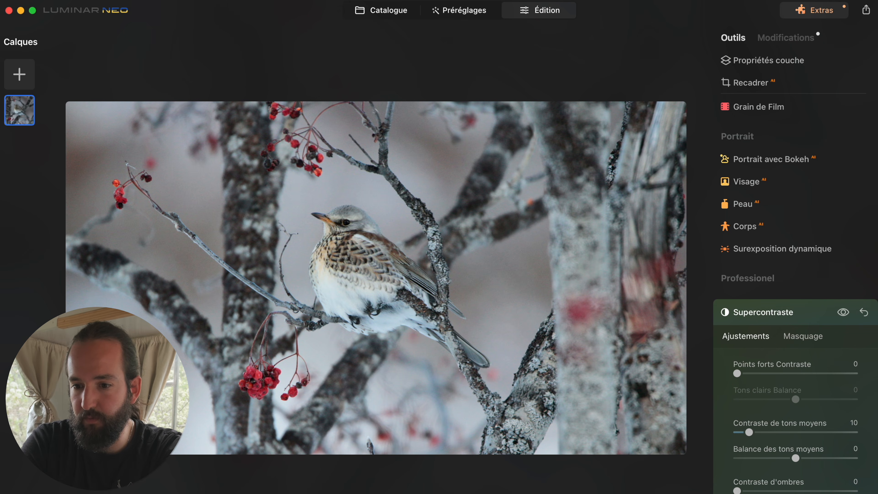
pyautogui.click(804, 319)
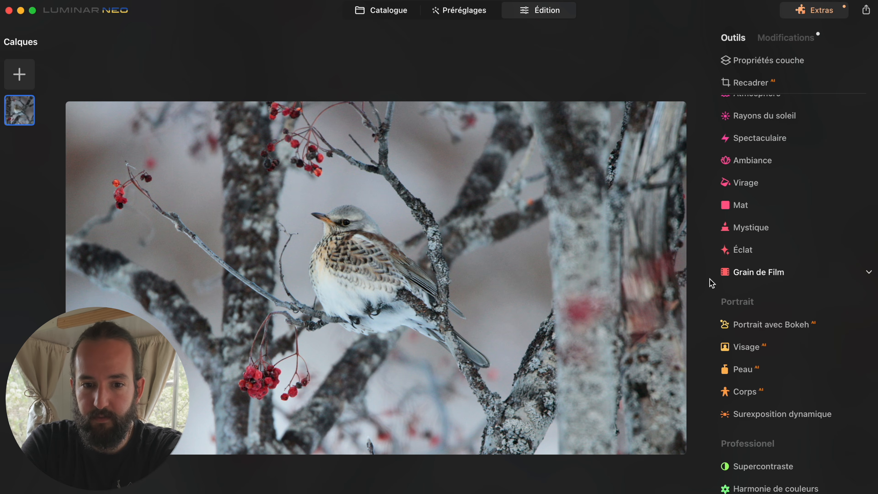
pyautogui.press('\\')
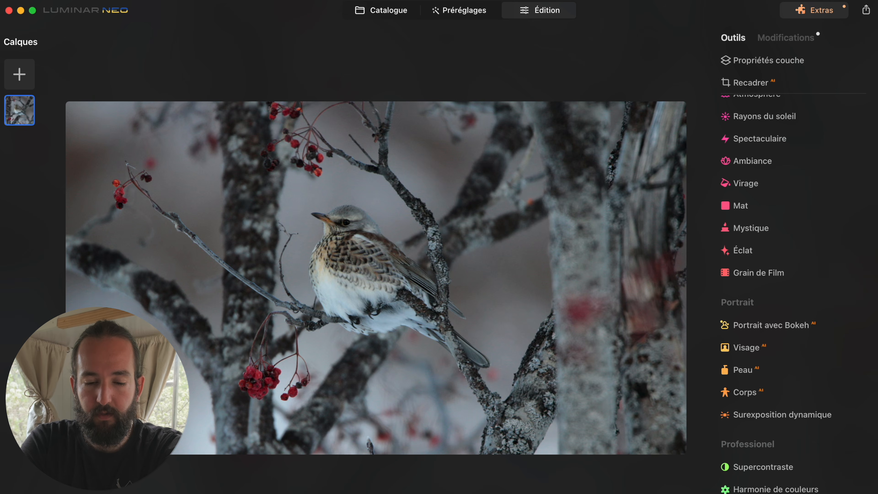
pyautogui.press('\\')
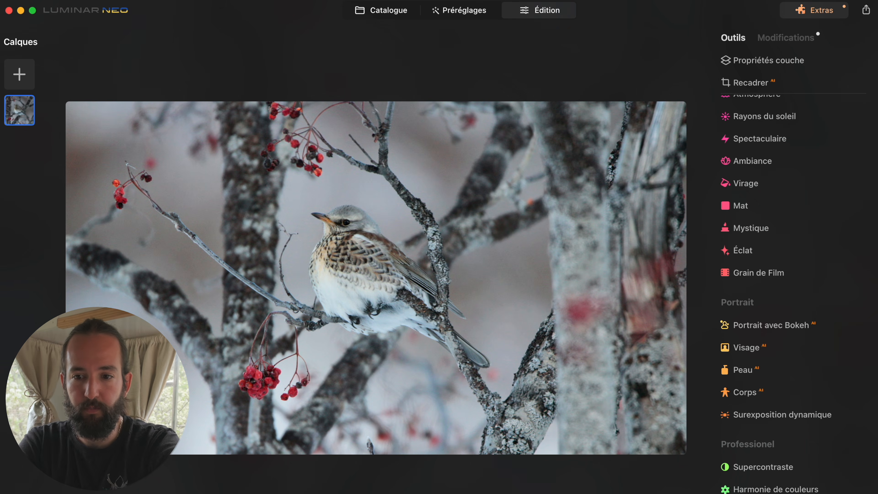
# Apply Netteté renforcée to the bird photo with the Universel mode at the Inférieure strength
pyautogui.scroll(10, 711, 364)
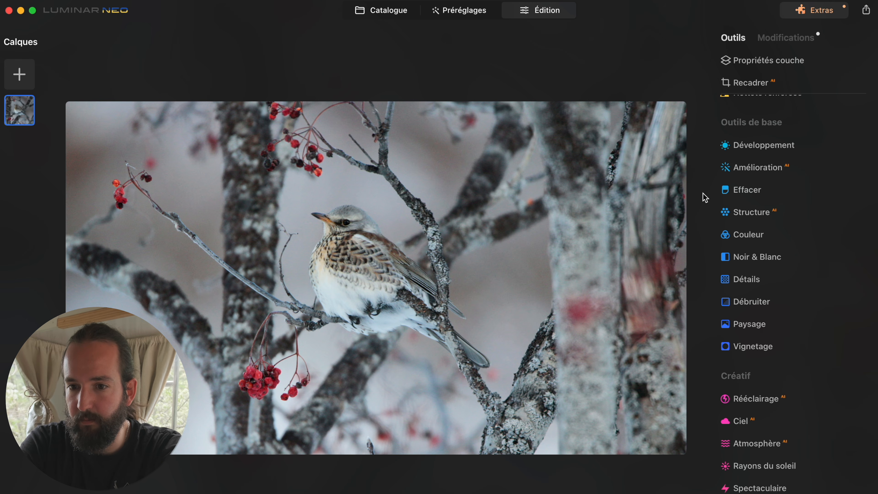
pyautogui.scroll(3, 833, 192)
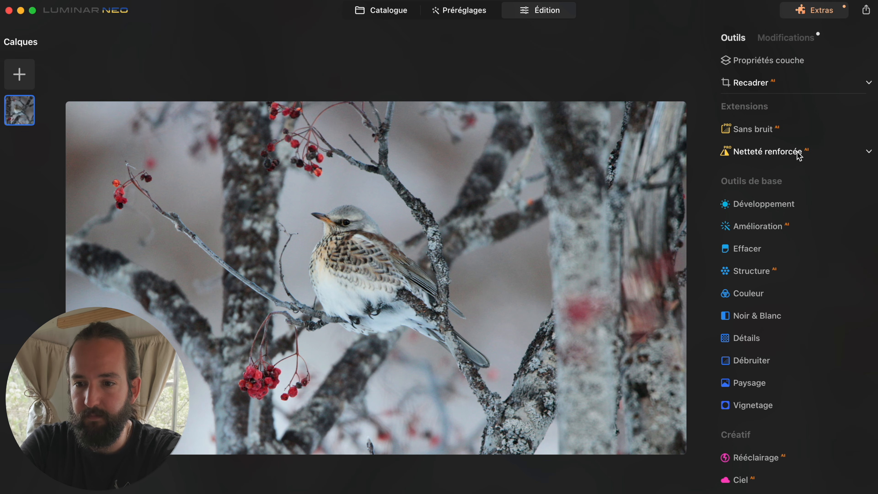
pyautogui.click(785, 153)
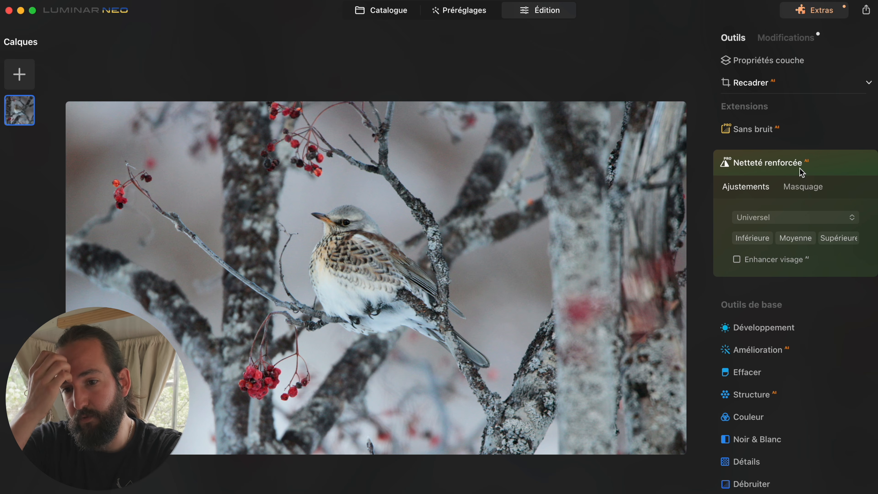
pyautogui.click(749, 239)
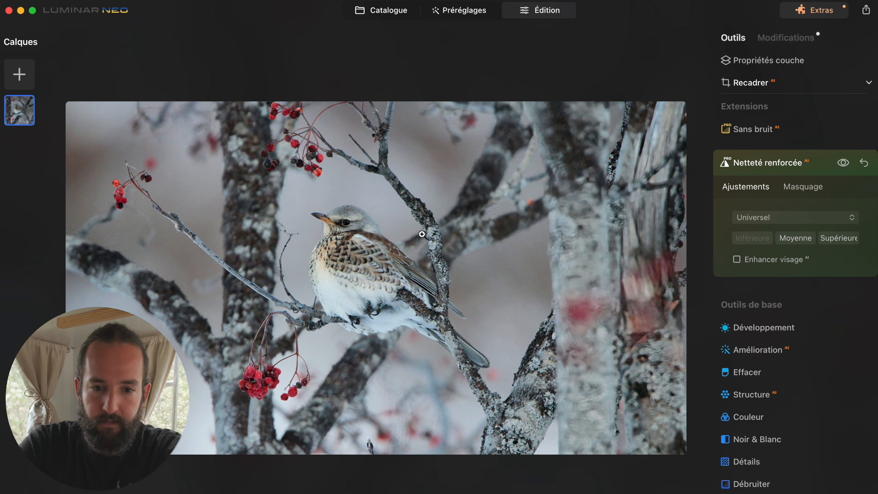
# Compare the sharpened bird with the original several times up close, then close the Netteté renforcée settings
pyautogui.click(351, 248)
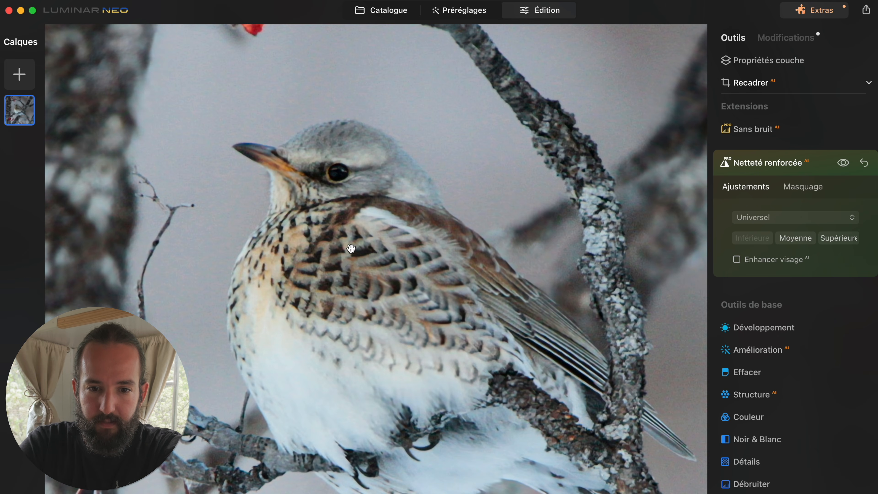
pyautogui.press('\\')
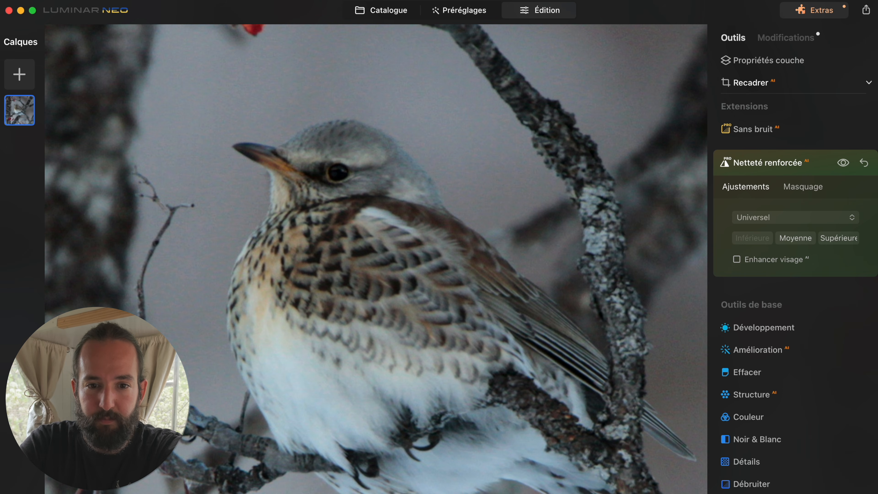
pyautogui.press('\\')
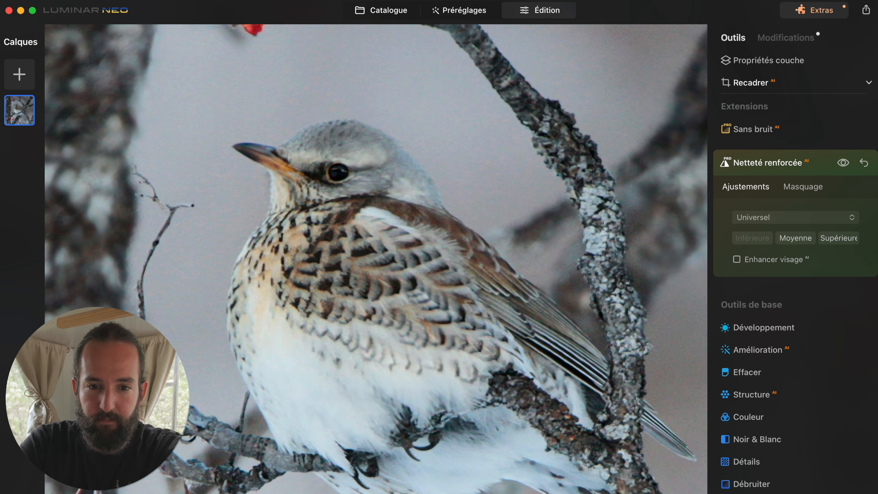
pyautogui.press('\\')
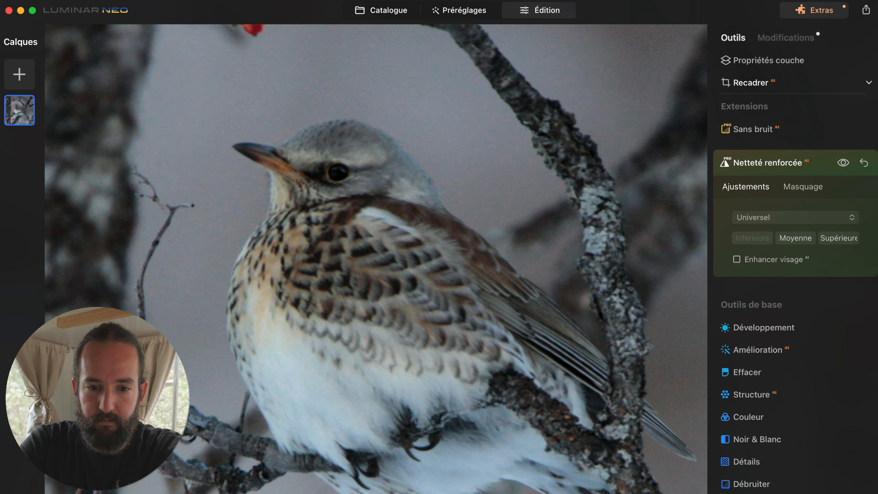
pyautogui.press('\\')
pyautogui.press('\\')
pyautogui.press('\\')
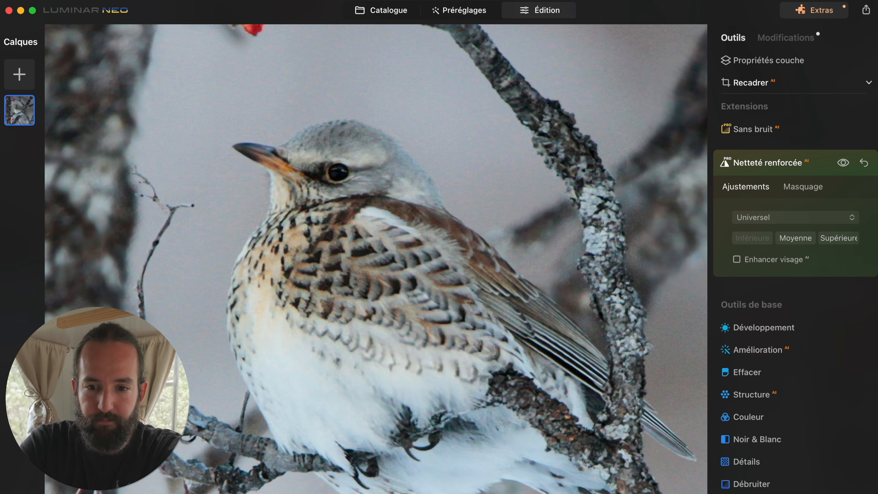
pyautogui.doubleClick(338, 276)
pyautogui.click(727, 163)
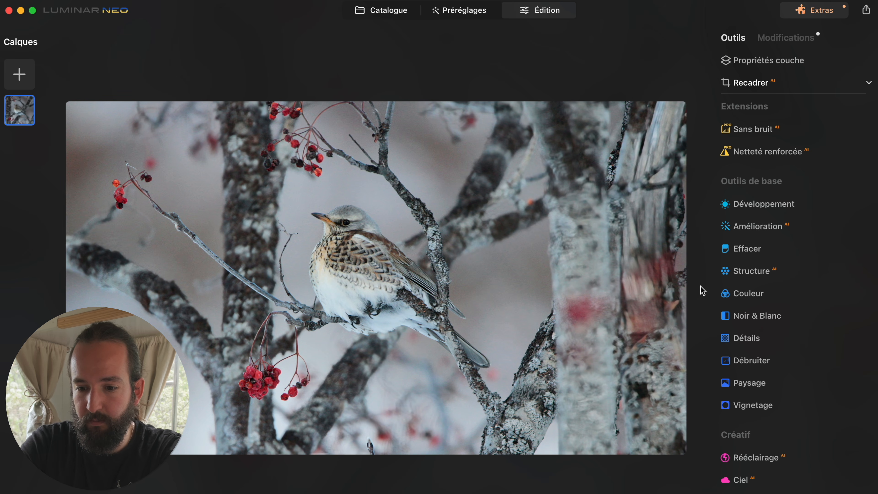
# Switch from the bird photo to the snowy musk ox photo for editing and inspect the animals' fur and faces up close
pyautogui.click(757, 458)
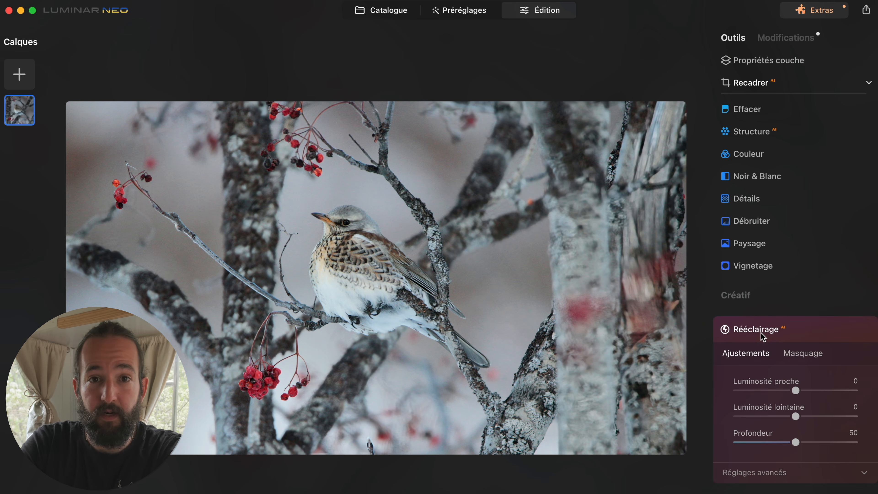
pyautogui.press('g')
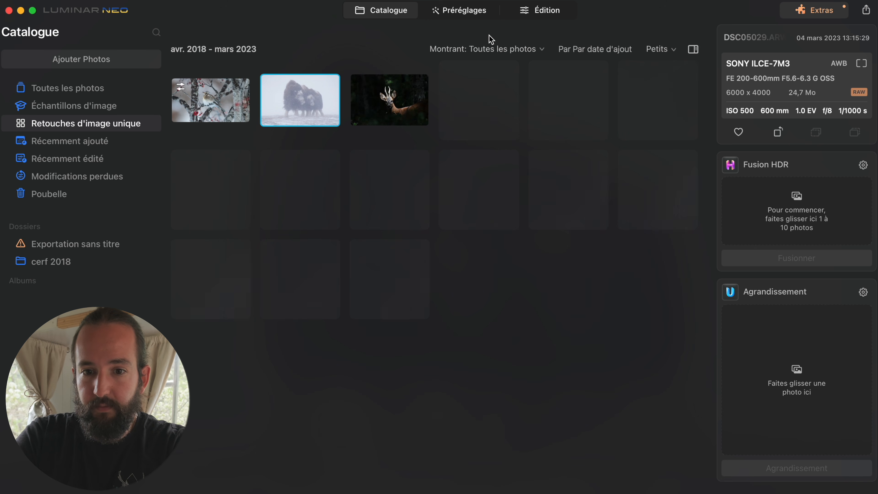
pyautogui.click(542, 17)
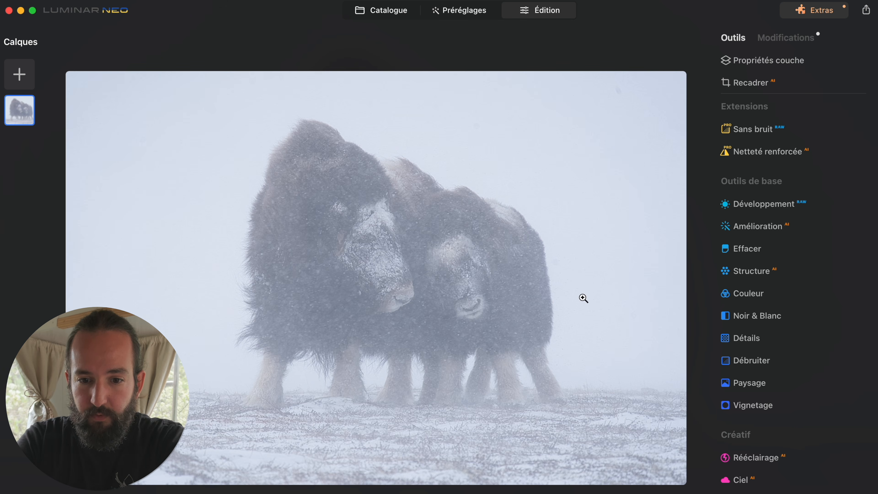
pyautogui.click(256, 297)
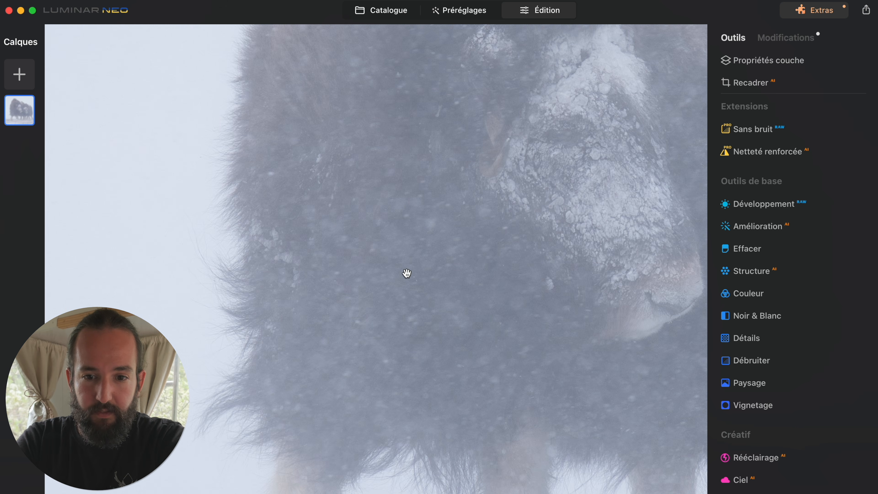
pyautogui.moveTo(465, 340); pyautogui.dragTo(335, 300)
pyautogui.moveTo(481, 256); pyautogui.dragTo(358, 312)
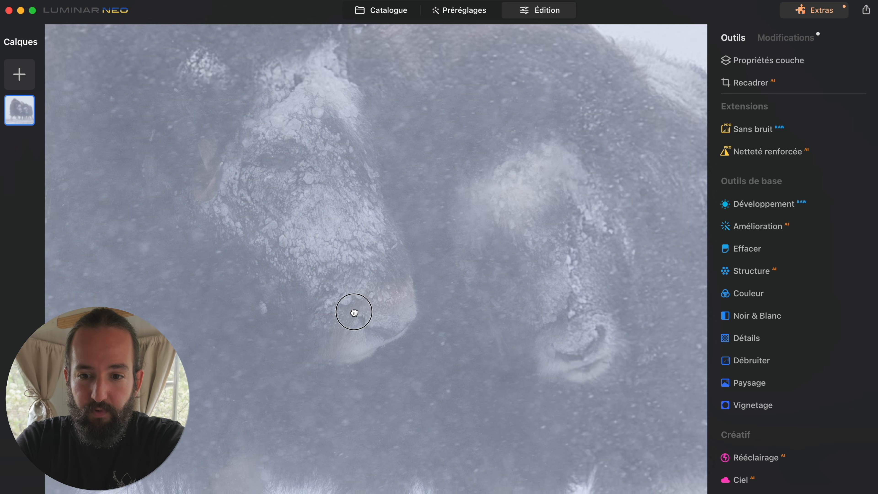
pyautogui.click(477, 257)
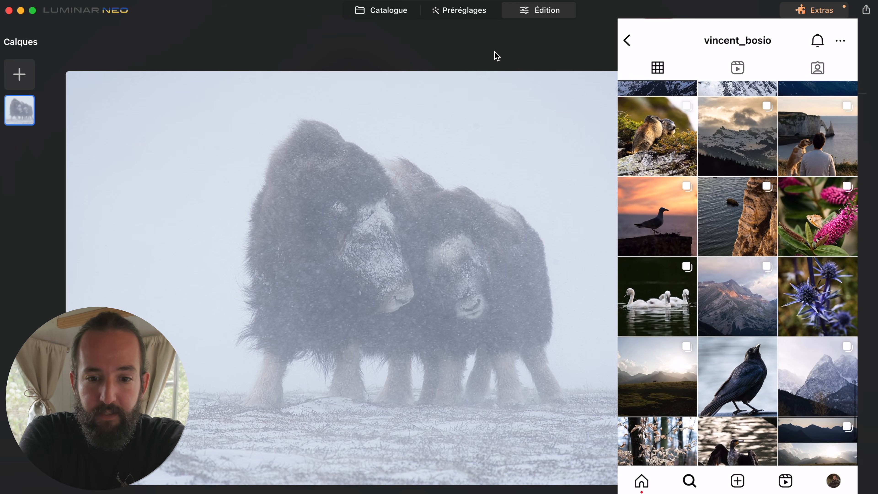
pyautogui.click(396, 14)
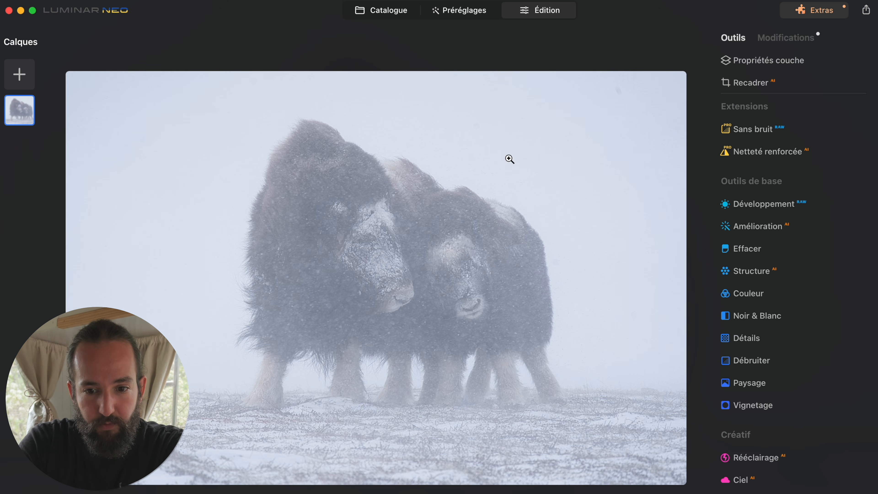
# In the RAW Développement settings, set the exposure to 0,22 and the highlights (Hautes lum.) to -69
pyautogui.click(771, 208)
pyautogui.moveTo(795, 309); pyautogui.dragTo(803, 310)
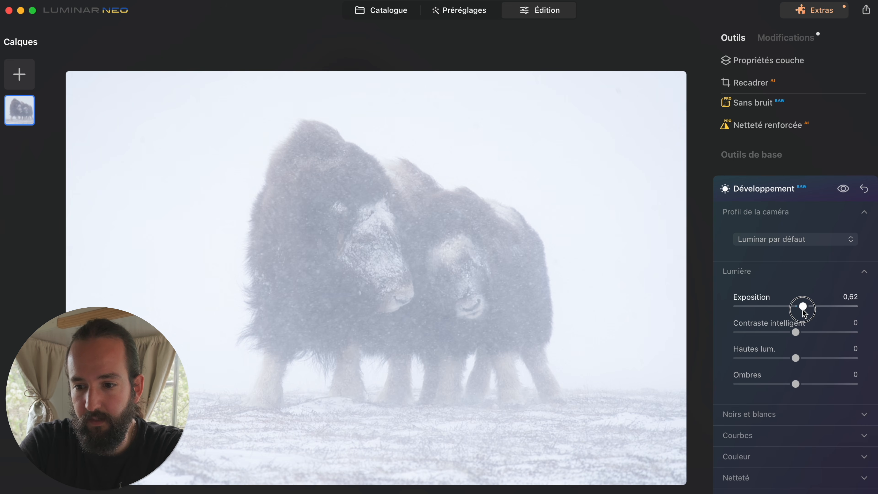
pyautogui.moveTo(802, 310); pyautogui.dragTo(798, 309)
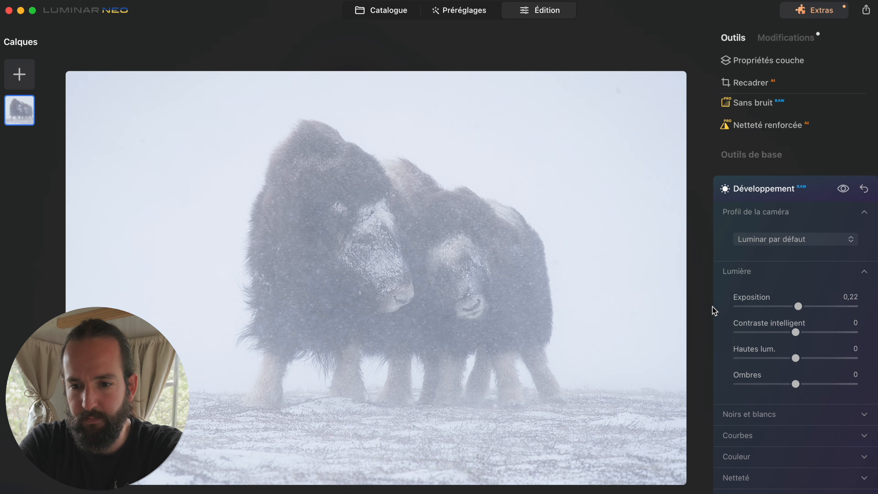
pyautogui.scroll(-2, 750, 314)
pyautogui.moveTo(795, 329); pyautogui.dragTo(755, 329)
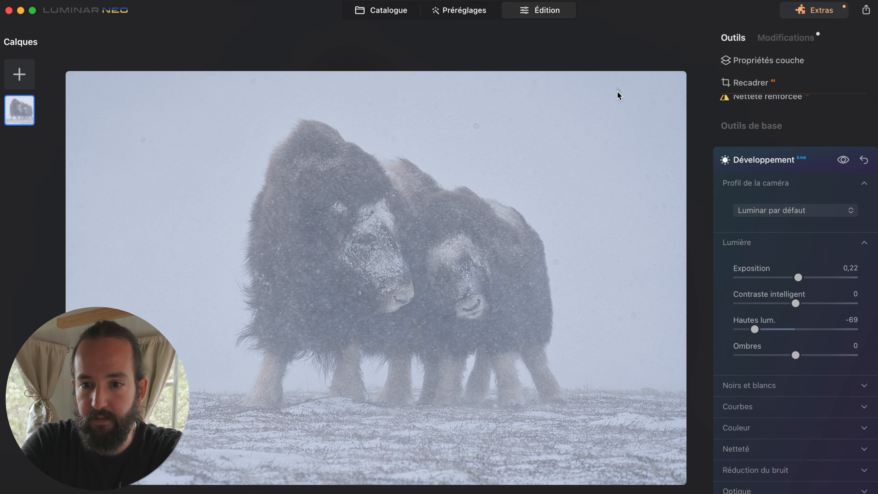
# Erase the dust spots in the sky above and beside the musk oxen with the Effacer tool at size 20
pyautogui.press('e')
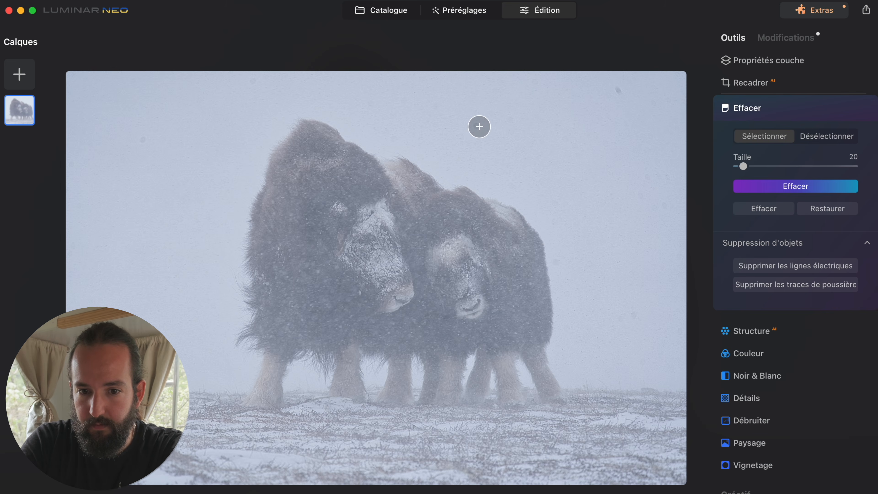
pyautogui.click(476, 126)
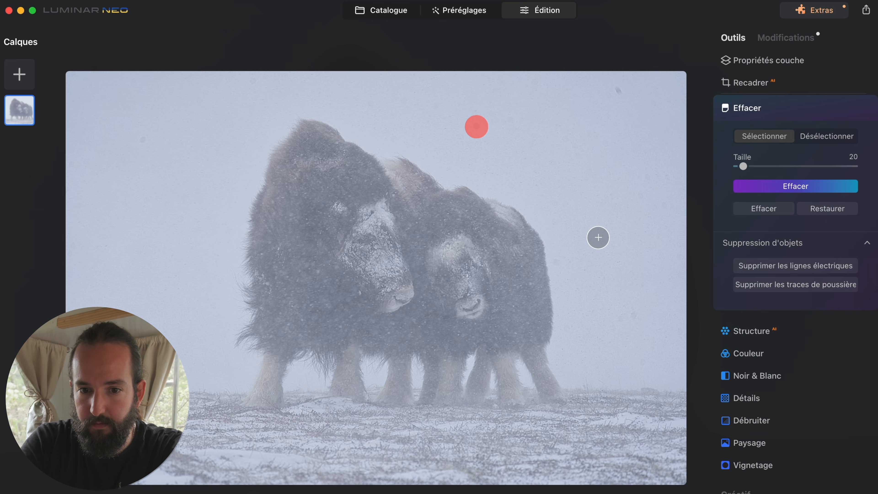
pyautogui.click(800, 188)
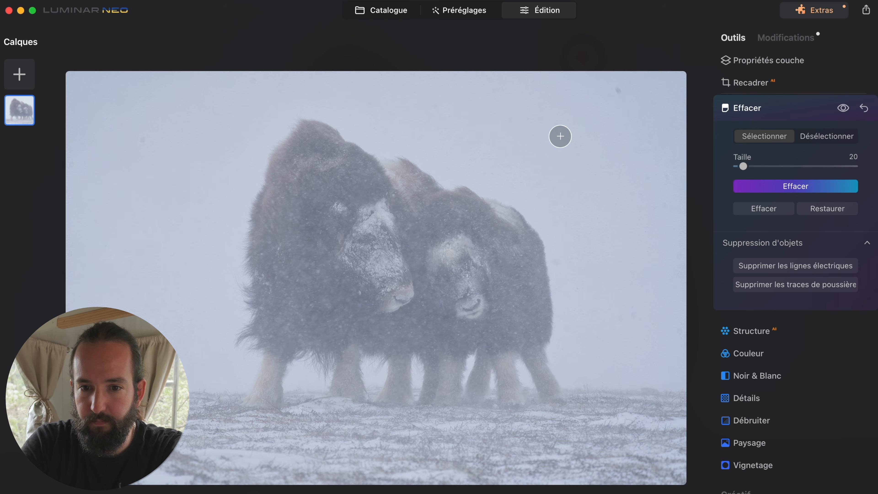
pyautogui.click(618, 93)
pyautogui.click(787, 189)
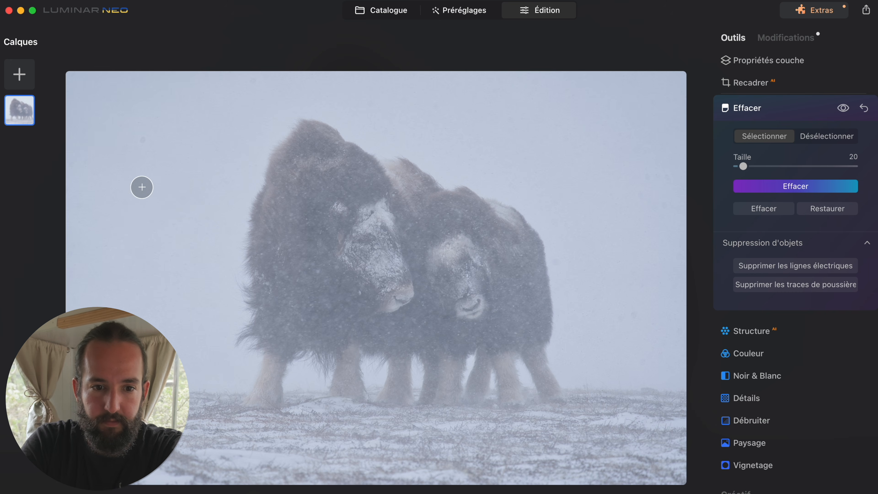
pyautogui.click(143, 137)
pyautogui.click(765, 194)
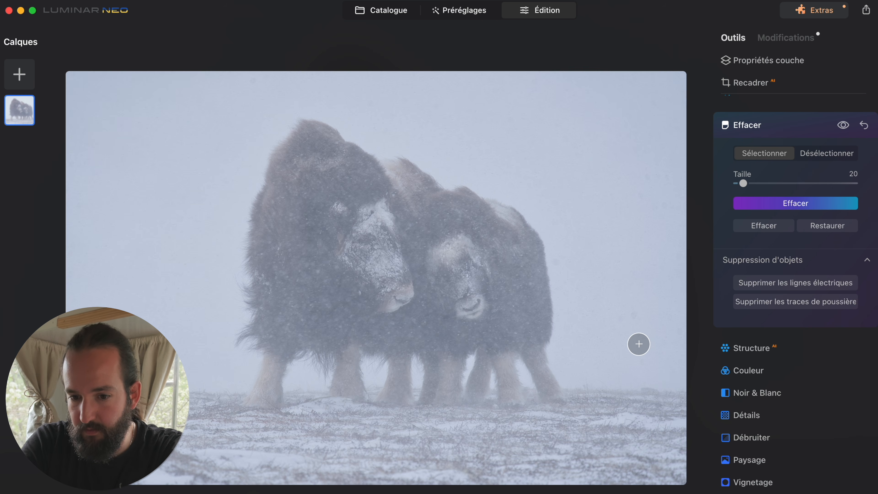
pyautogui.click(630, 318)
pyautogui.click(786, 202)
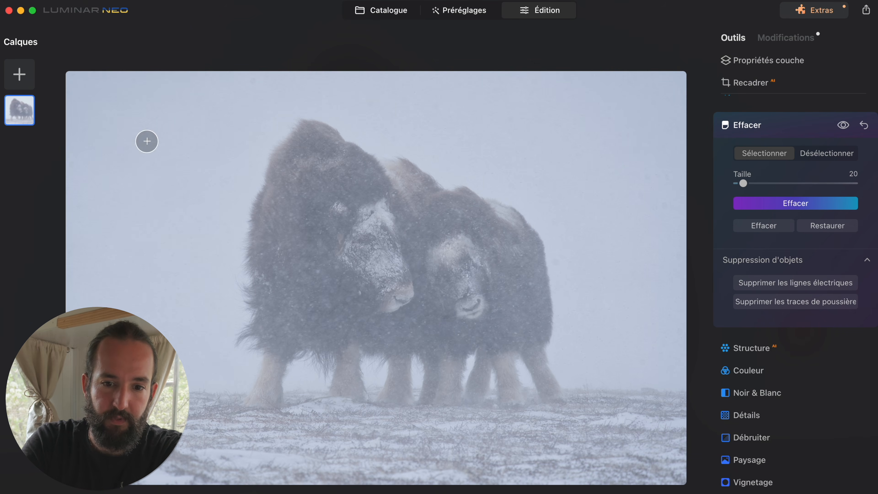
# In a new Développement adjustment, set Noirs to -77 and Blancs to 72, then check the musk oxen
pyautogui.scroll(5, 779, 140)
pyautogui.click(761, 204)
pyautogui.moveTo(796, 356); pyautogui.dragTo(750, 358)
pyautogui.moveTo(795, 383); pyautogui.dragTo(841, 382)
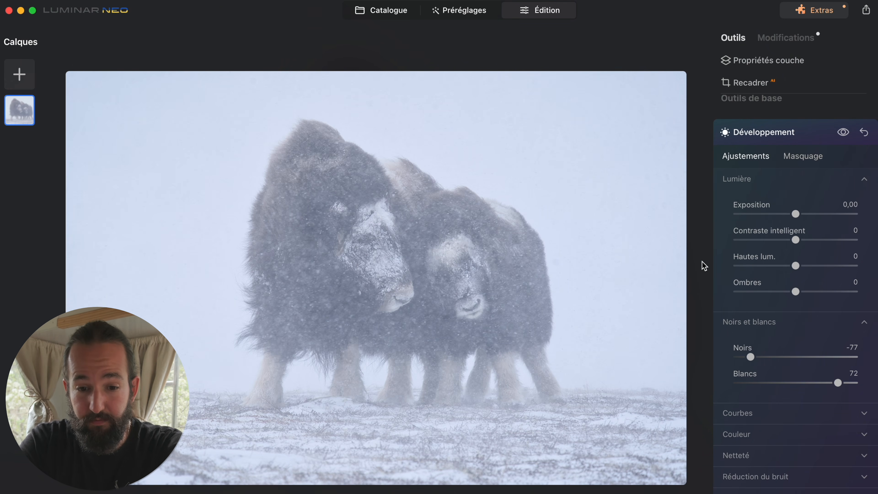
pyautogui.click(328, 248)
pyautogui.click(497, 294)
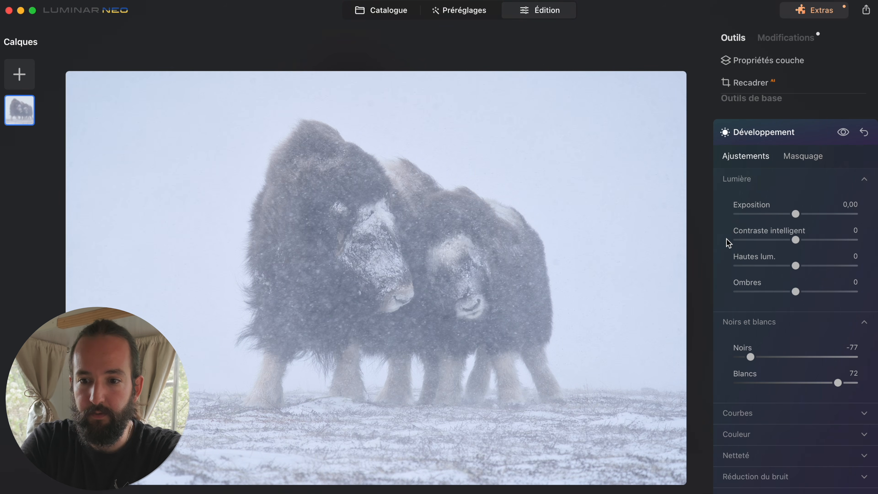
# In the Développement settings, set the white balance temperature to -9 and the exposure to 0,20
pyautogui.scroll(-1, 728, 243)
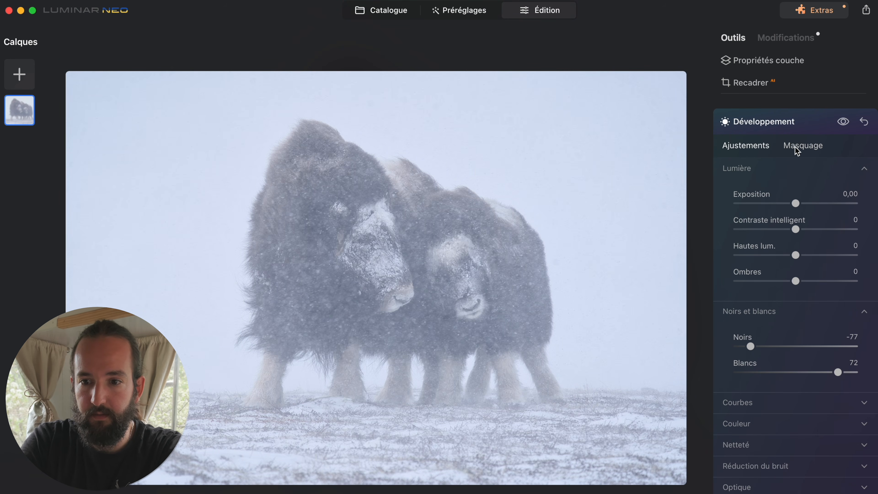
pyautogui.scroll(-3, 803, 373)
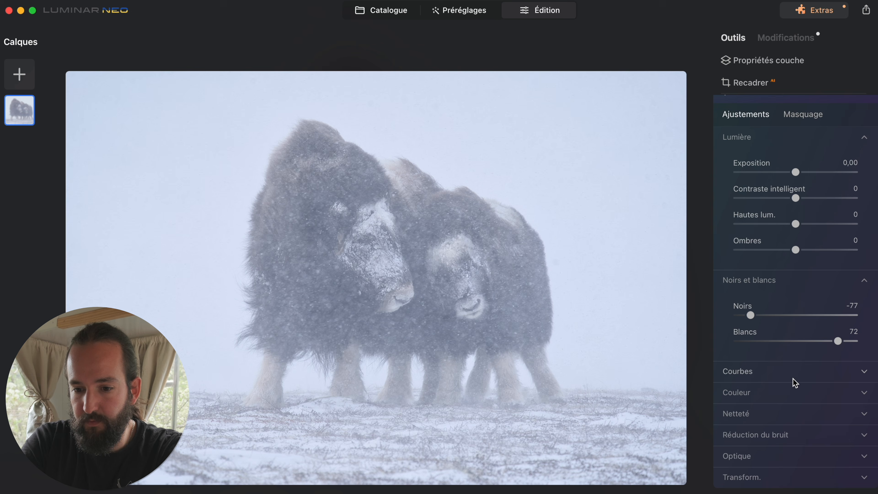
pyautogui.click(786, 397)
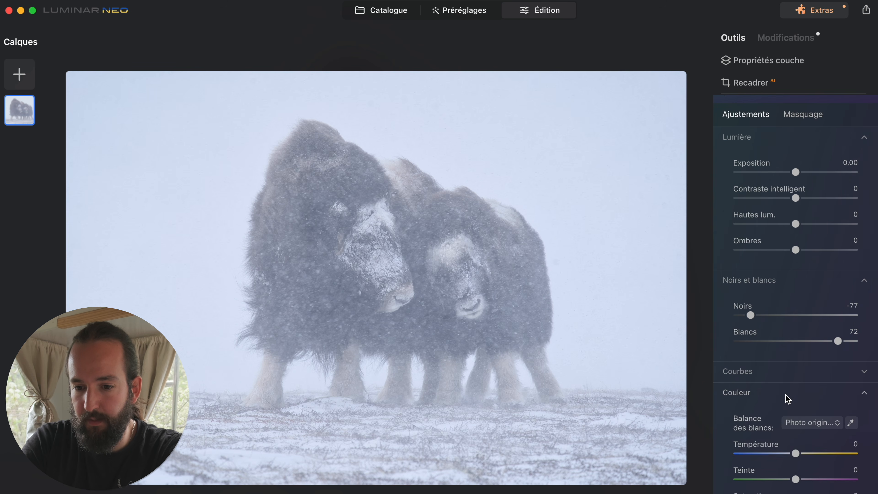
pyautogui.moveTo(795, 453); pyautogui.dragTo(793, 457)
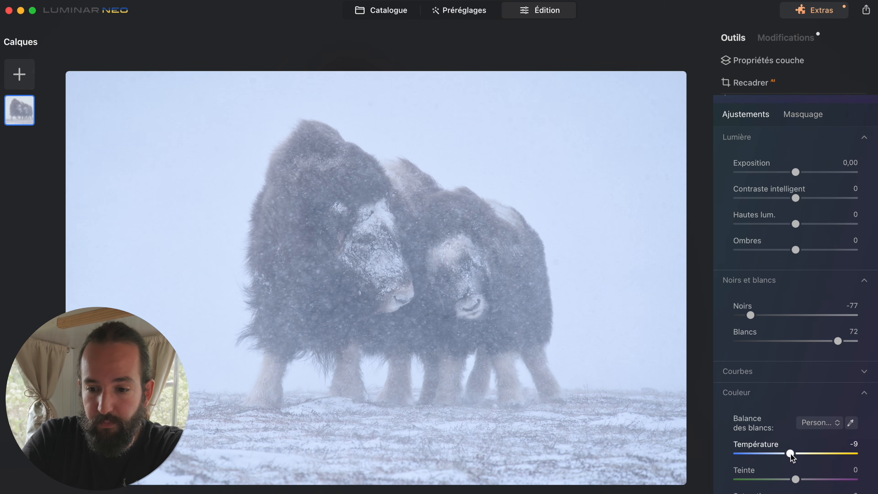
pyautogui.scroll(-2, 793, 457)
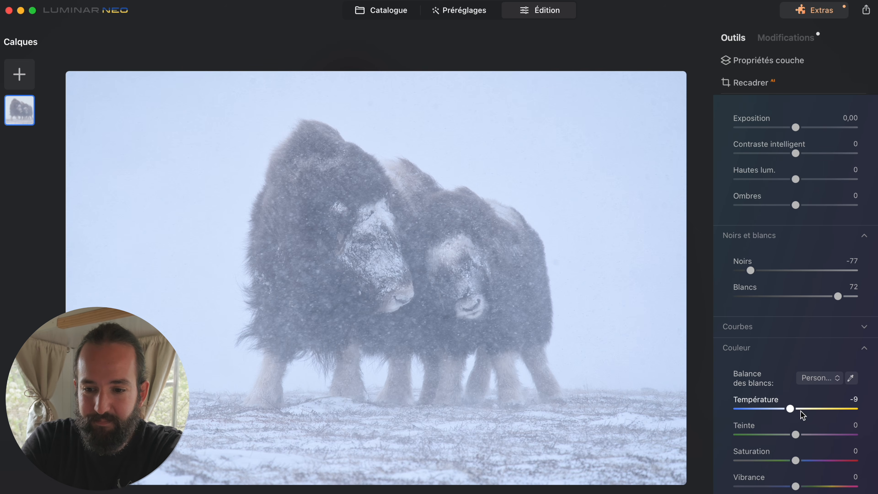
pyautogui.moveTo(791, 410); pyautogui.dragTo(792, 410)
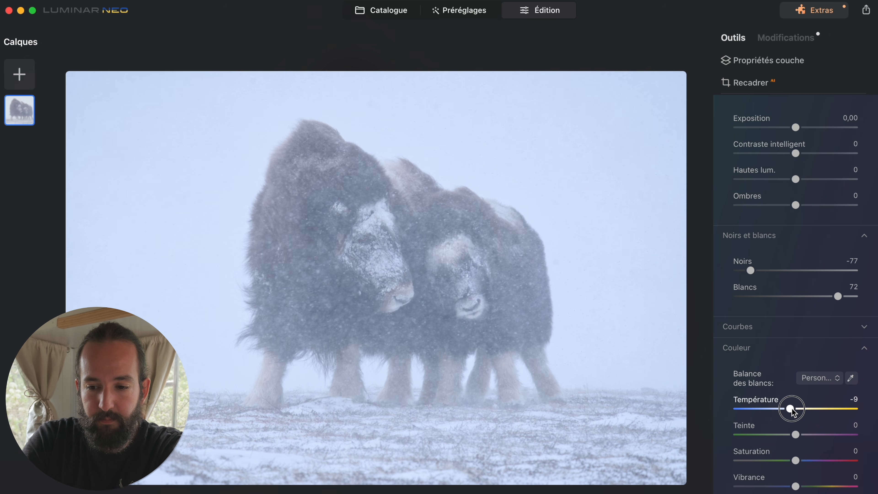
pyautogui.scroll(5, 795, 346)
pyautogui.moveTo(796, 295); pyautogui.dragTo(798, 296)
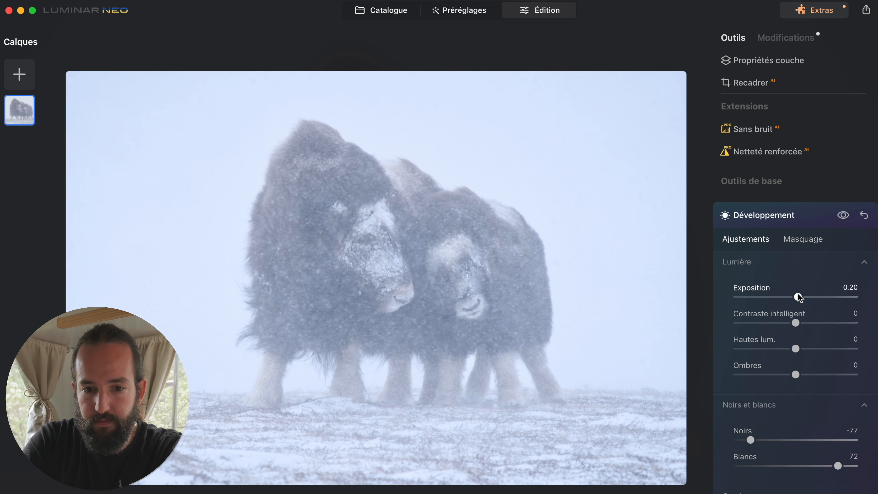
# Apply the Amélioration effect with Accent at 16 to the musk ox photo, checking the fur, legs and snowy ground
pyautogui.scroll(-10, 790, 373)
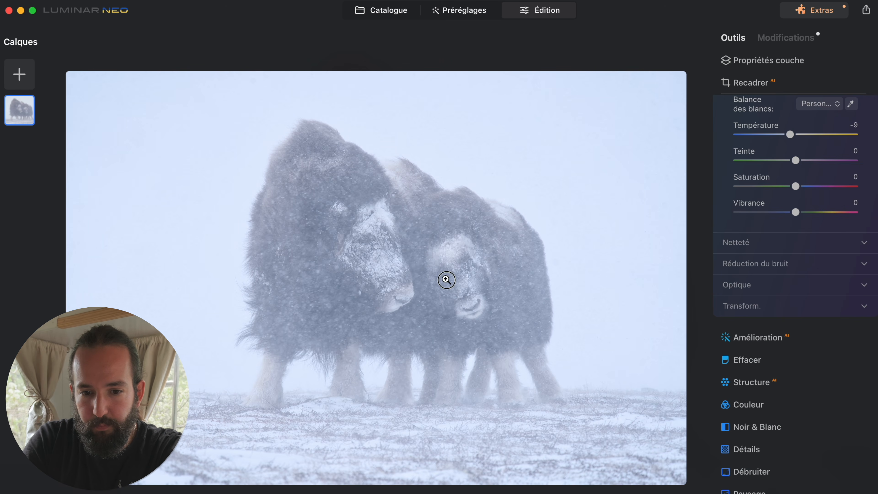
pyautogui.click(446, 280)
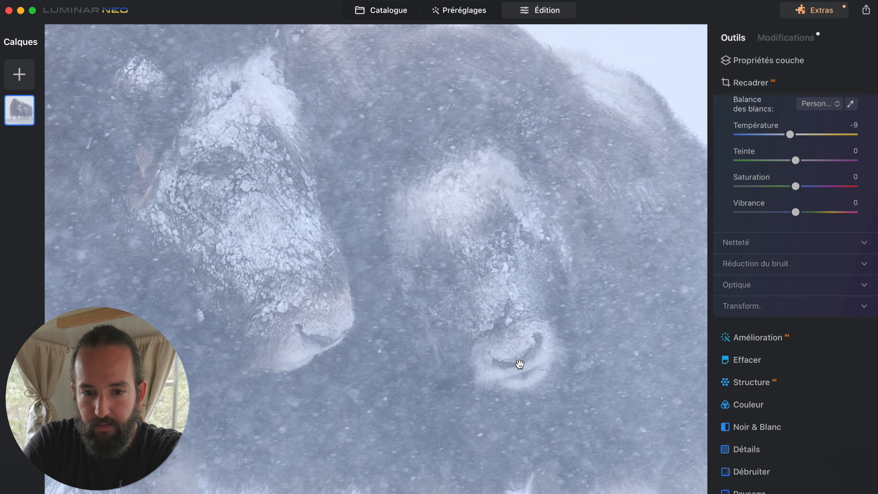
pyautogui.click(588, 251)
pyautogui.click(757, 338)
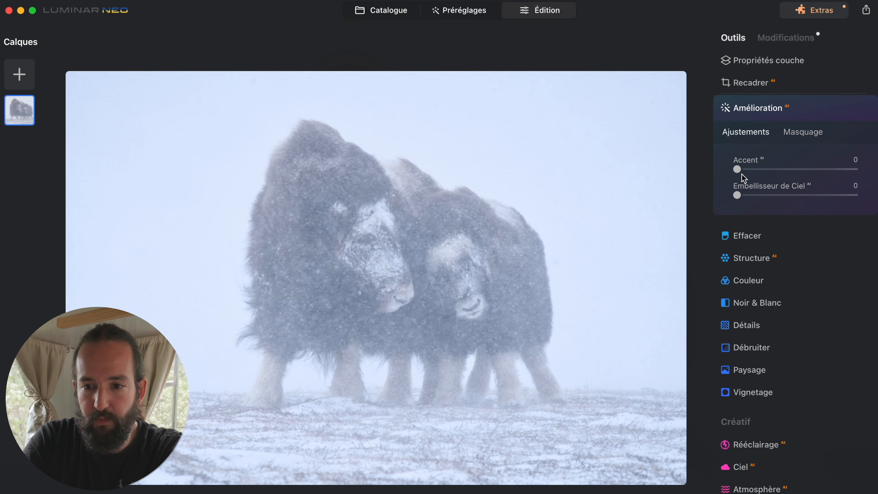
pyautogui.moveTo(738, 170); pyautogui.dragTo(771, 172)
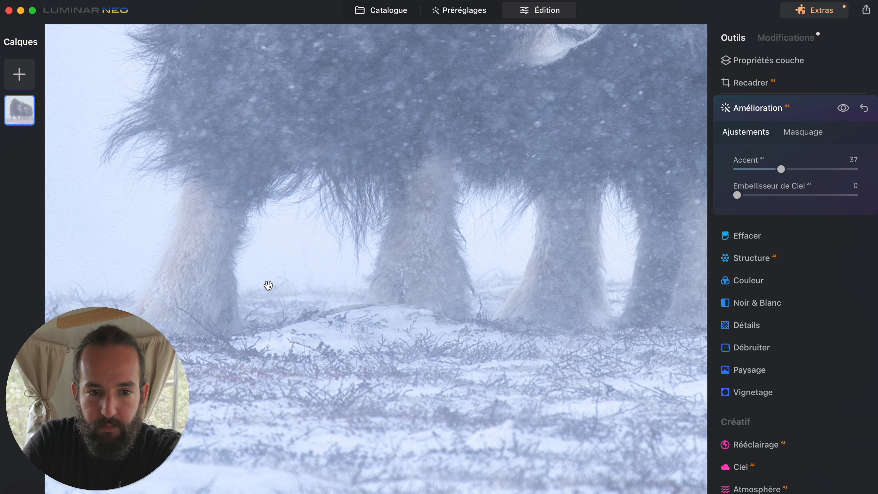
pyautogui.moveTo(288, 237); pyautogui.dragTo(388, 281)
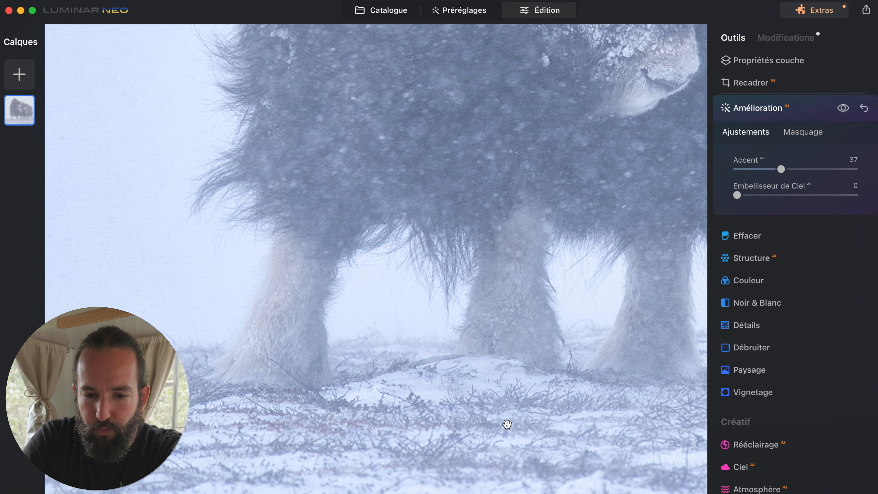
pyautogui.moveTo(783, 168); pyautogui.dragTo(758, 169)
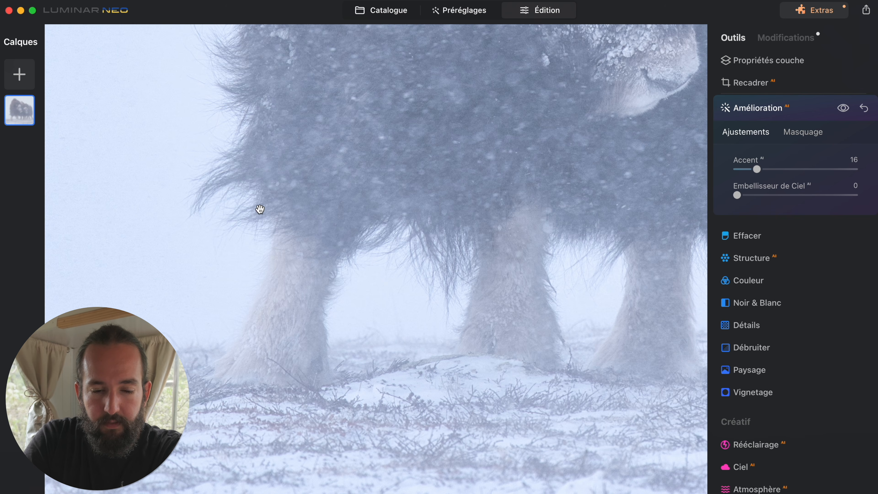
pyautogui.click(370, 216)
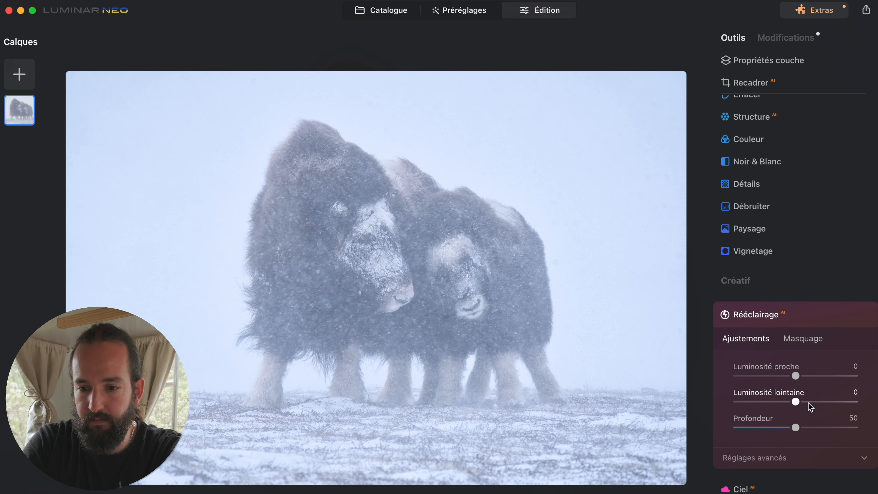
# Brighten the foreground with Rééclairage by setting Luminosité proche to 22
pyautogui.moveTo(797, 377)
pyautogui.mouseDown()
pyautogui.moveTo(843, 379)
pyautogui.moveTo(813, 387)
pyautogui.moveTo(847, 388)
pyautogui.moveTo(816, 390)
pyautogui.moveTo(804, 377)
pyautogui.moveTo(811, 379)
pyautogui.mouseUp()
pyautogui.doubleClick(813, 377)
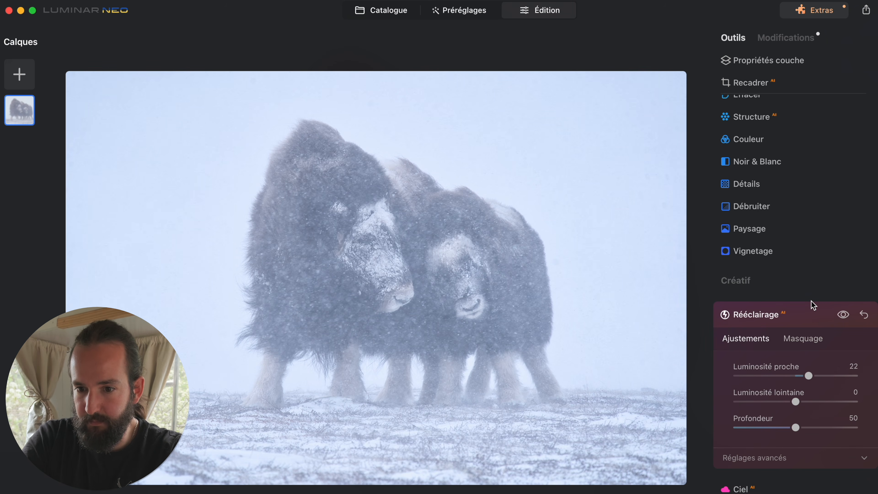
pyautogui.scroll(-5, 812, 303)
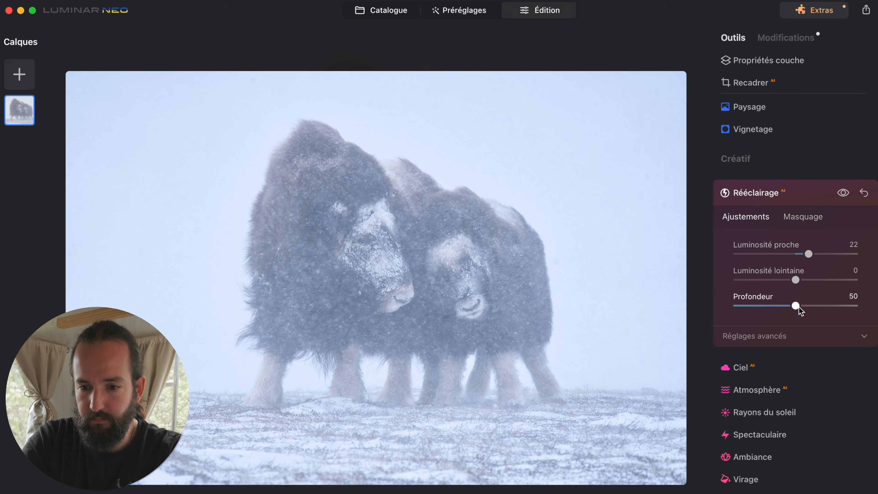
pyautogui.click(762, 192)
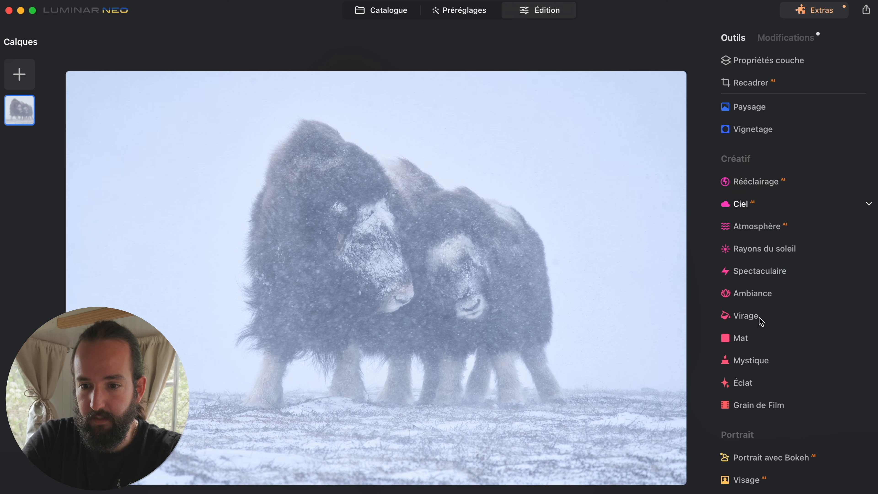
# Add Brouillard fog with the Atmosphère effect at Quantité 66 and Profondeur 15, and compare the photo with and without it
pyautogui.click(762, 233)
pyautogui.moveTo(737, 319); pyautogui.dragTo(816, 344)
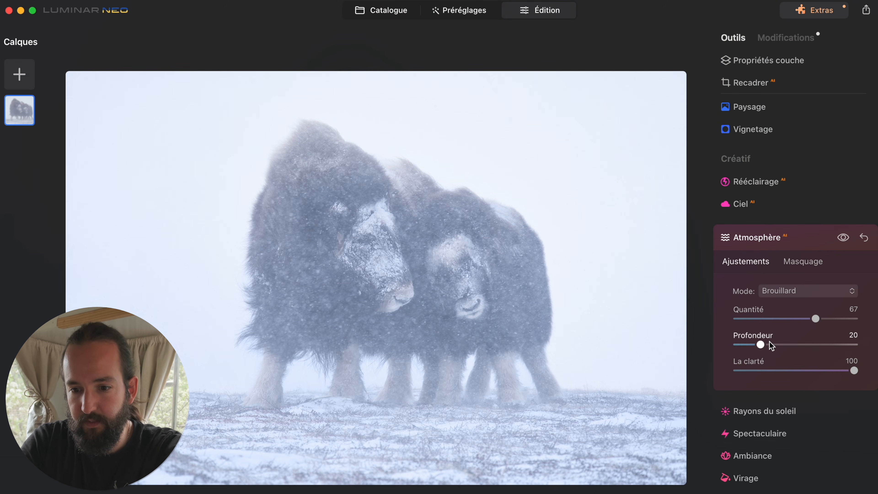
pyautogui.moveTo(760, 345); pyautogui.dragTo(754, 344)
pyautogui.moveTo(816, 318); pyautogui.dragTo(648, 338)
pyautogui.moveTo(737, 318); pyautogui.dragTo(816, 321)
pyautogui.click(843, 238)
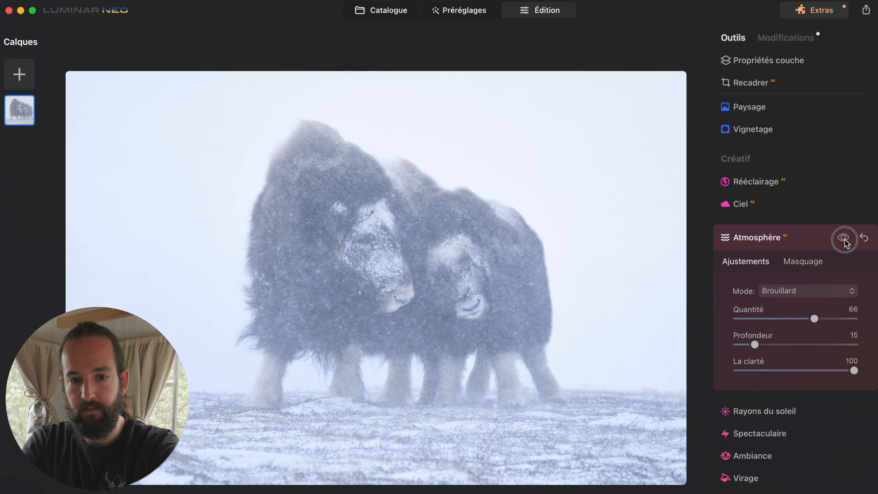
pyautogui.click(844, 238)
pyautogui.click(844, 238)
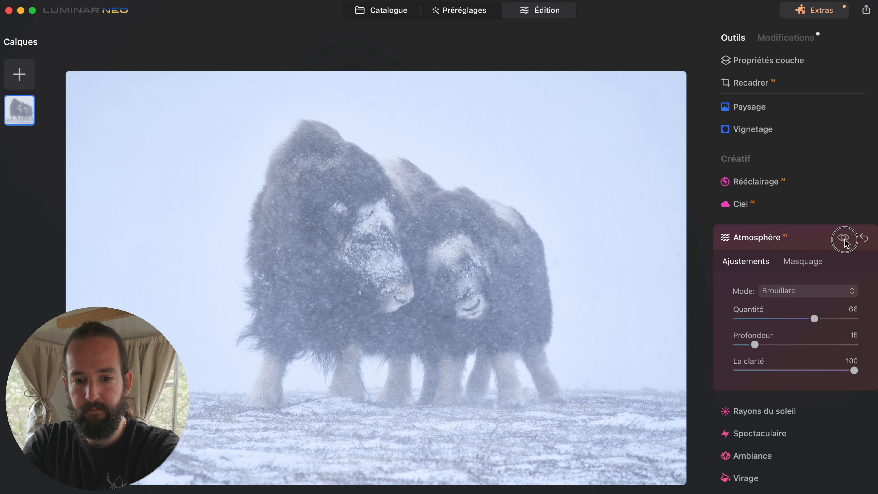
pyautogui.click(847, 242)
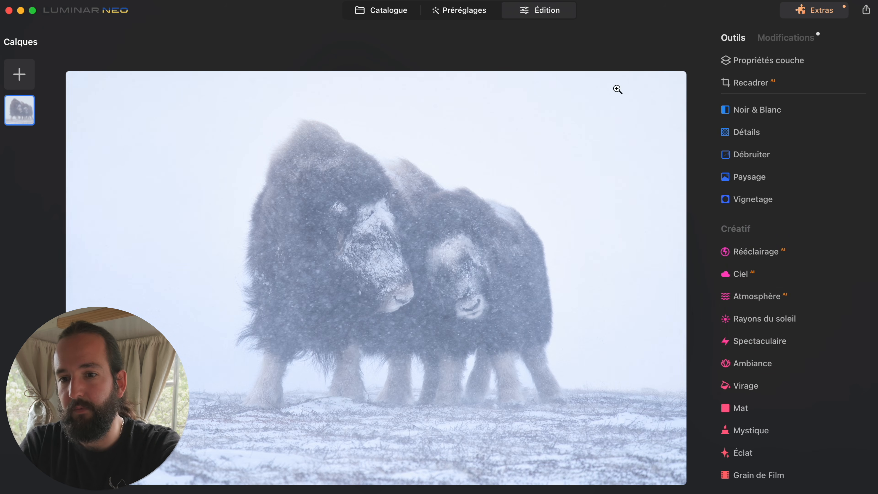
# Try a tighter crop around the musk oxen at the Originale ratio and undo it
pyautogui.click(757, 86)
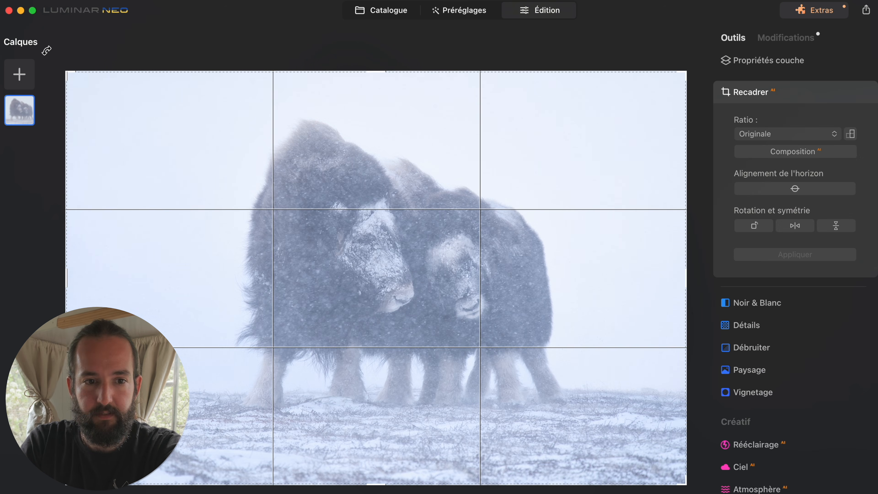
pyautogui.moveTo(65, 73); pyautogui.dragTo(112, 85)
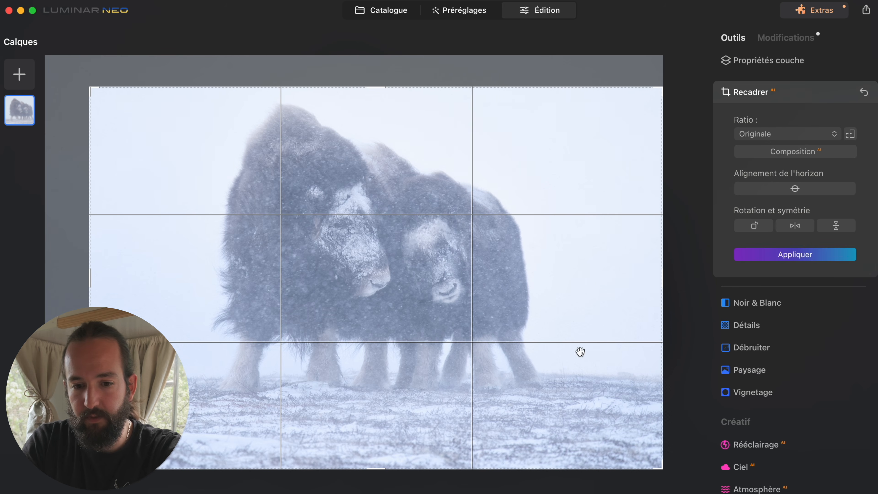
pyautogui.click(811, 255)
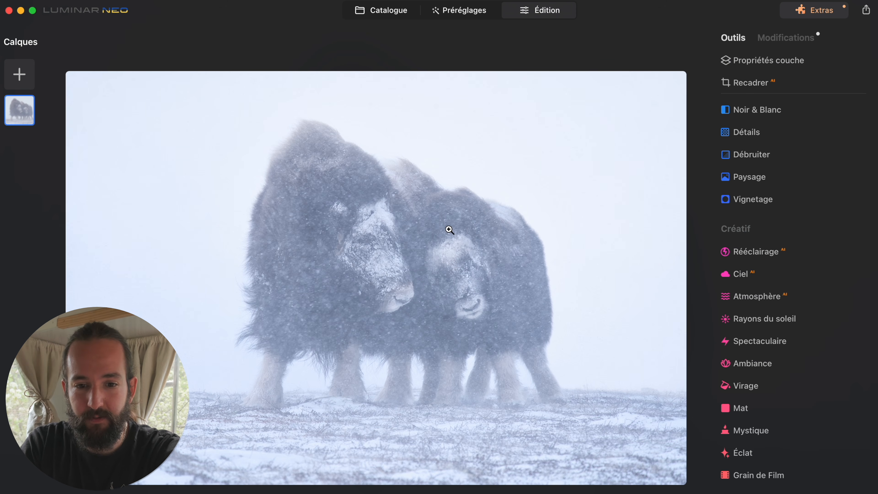
pyautogui.click(328, 90)
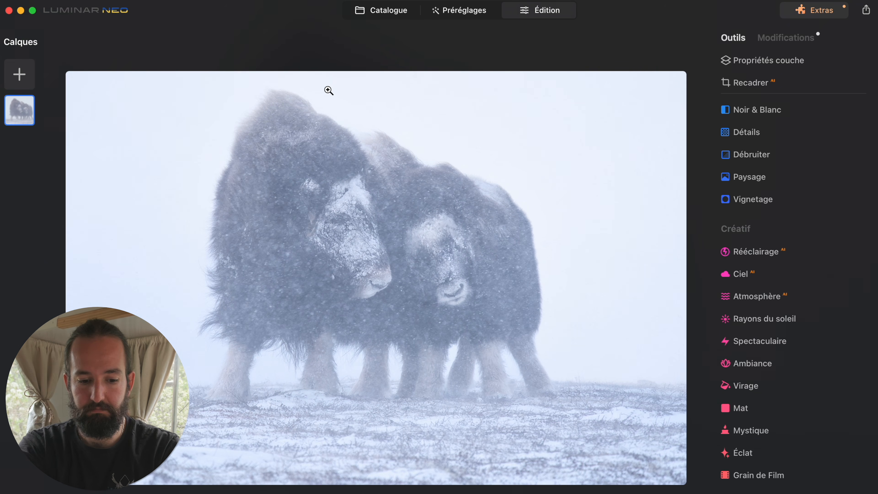
pyautogui.press('super+z')
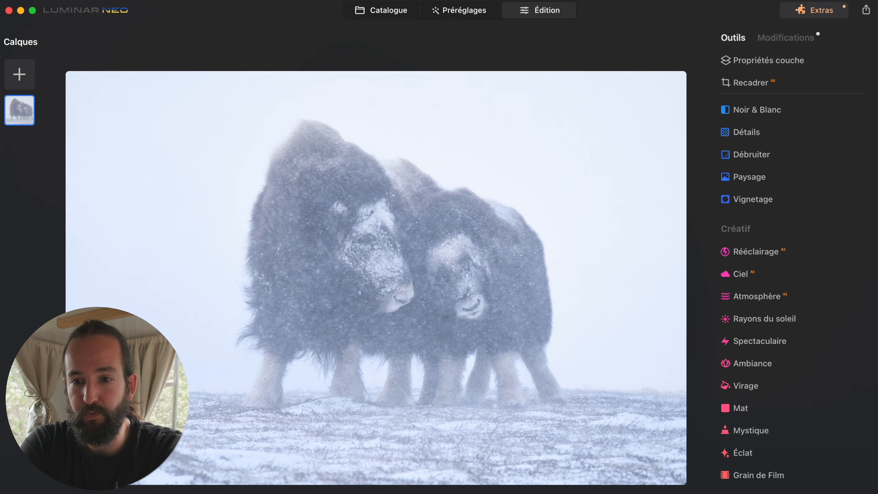
# Apply the Spectaculaire effect at Quantité 34 to the musk ox photo and compare it with and without the effect
pyautogui.scroll(-3, 520, 190)
pyautogui.scroll(3, 520, 190)
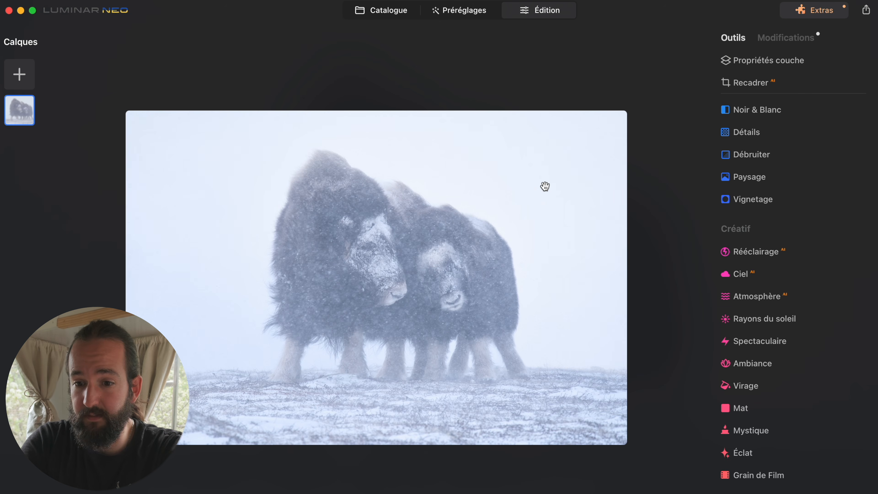
pyautogui.scroll(-5, 751, 165)
pyautogui.click(751, 164)
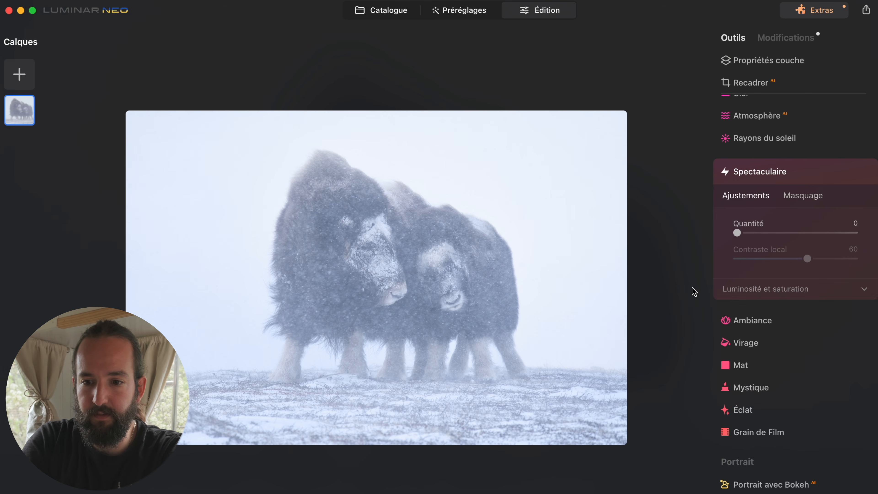
pyautogui.moveTo(737, 233); pyautogui.dragTo(777, 233)
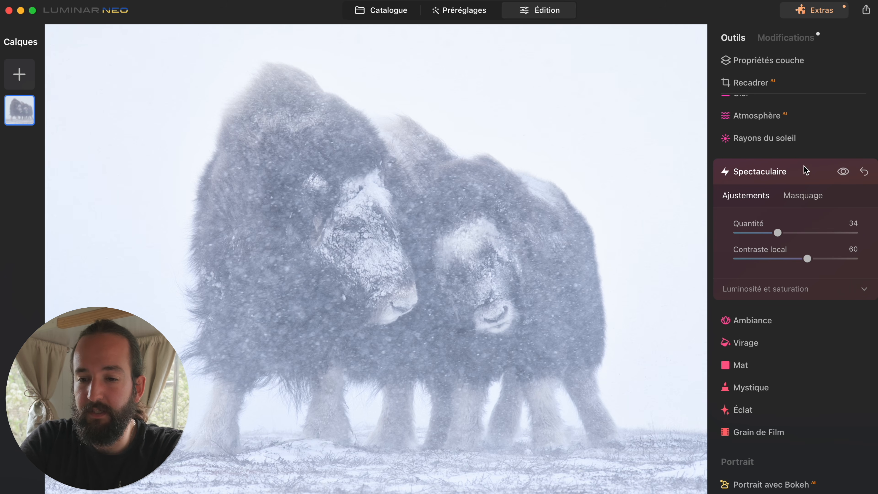
pyautogui.click(842, 172)
pyautogui.click(843, 173)
pyautogui.click(843, 173)
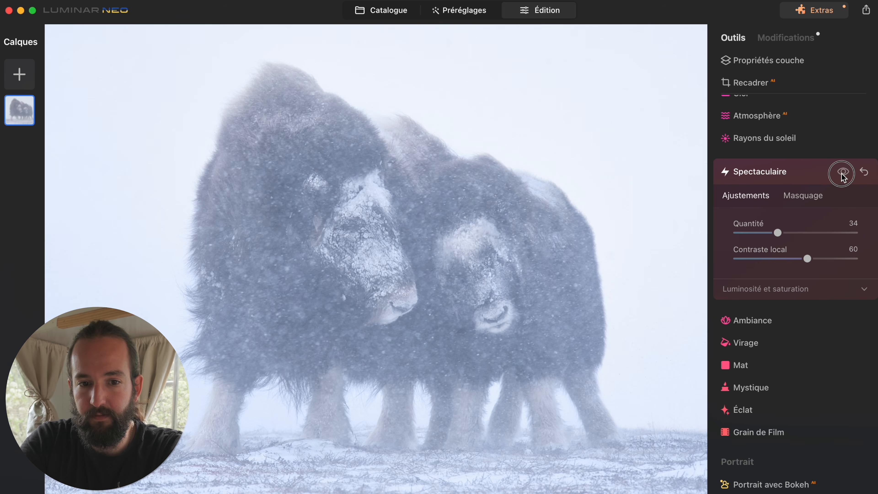
pyautogui.click(843, 173)
# Reduce the Spectaculaire Quantité to 20 and compare the whole edited photo with the original
pyautogui.moveTo(778, 232); pyautogui.dragTo(764, 233)
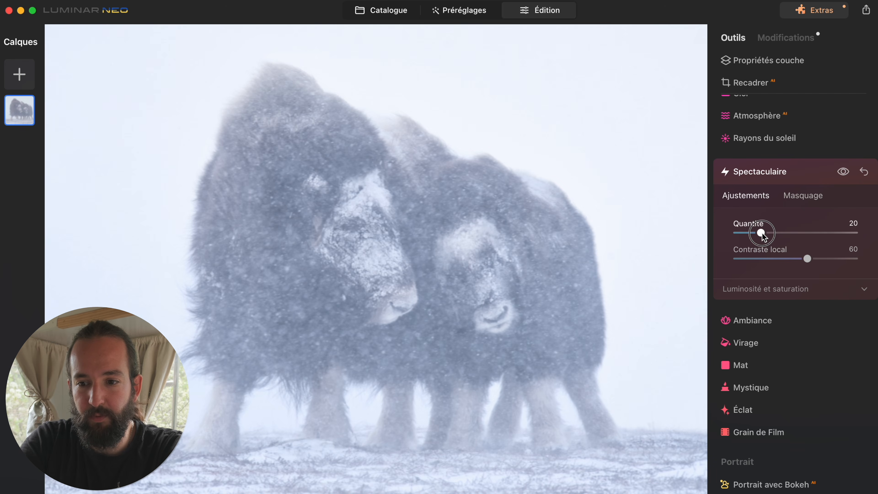
pyautogui.scroll(-5, 615, 302)
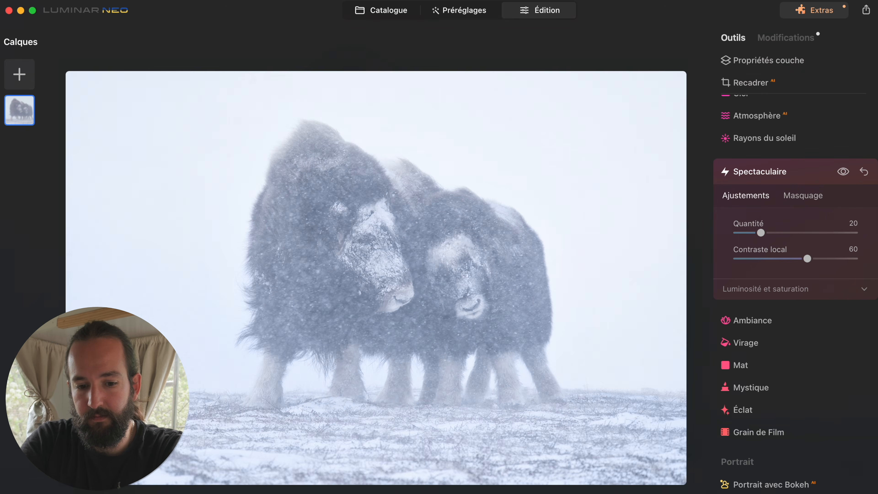
pyautogui.press('\\')
pyautogui.press('\\')
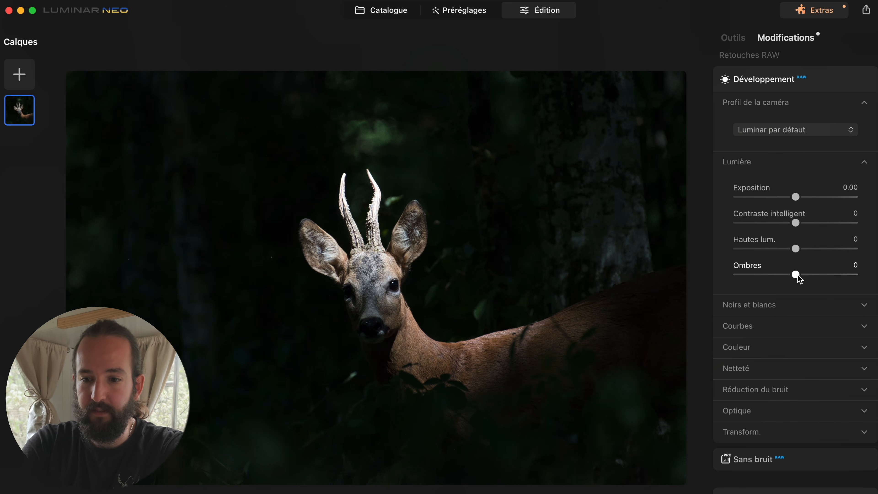
# Try raising the shadows (Ombres) to 100 on the roe deer photo, check its catalogue thumbnail, and undo the change
pyautogui.moveTo(798, 275); pyautogui.dragTo(877, 283)
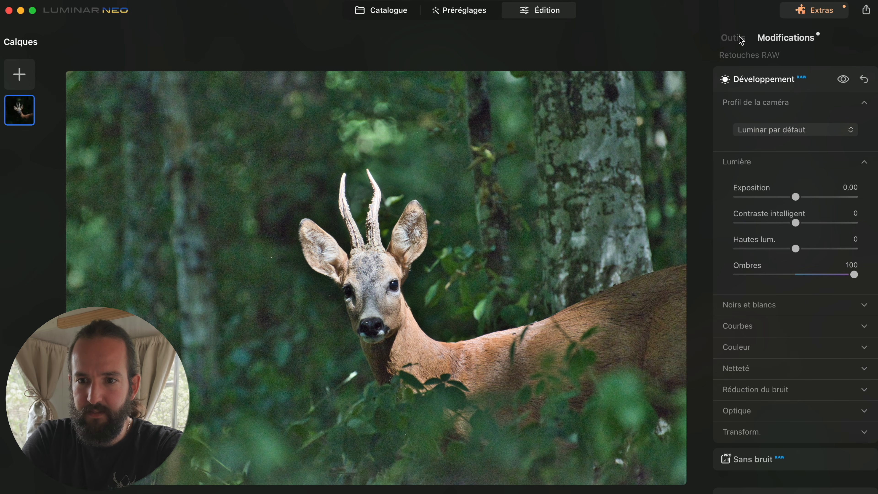
pyautogui.click(386, 12)
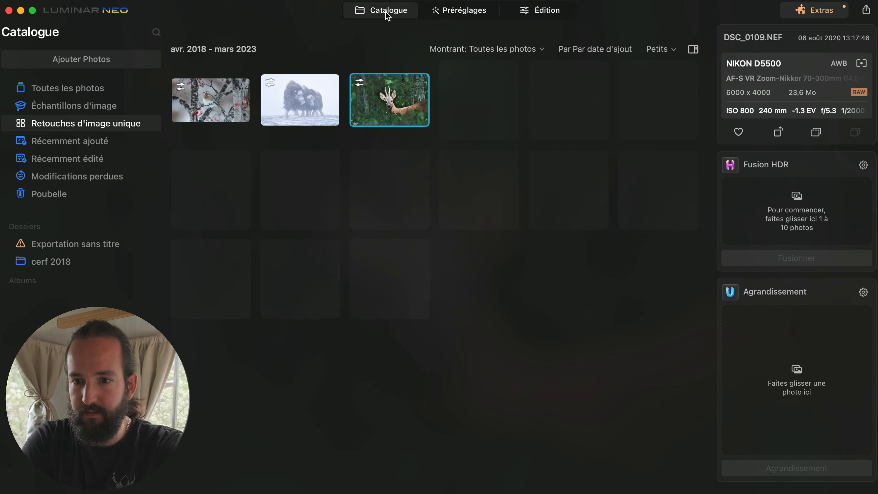
pyautogui.click(565, 15)
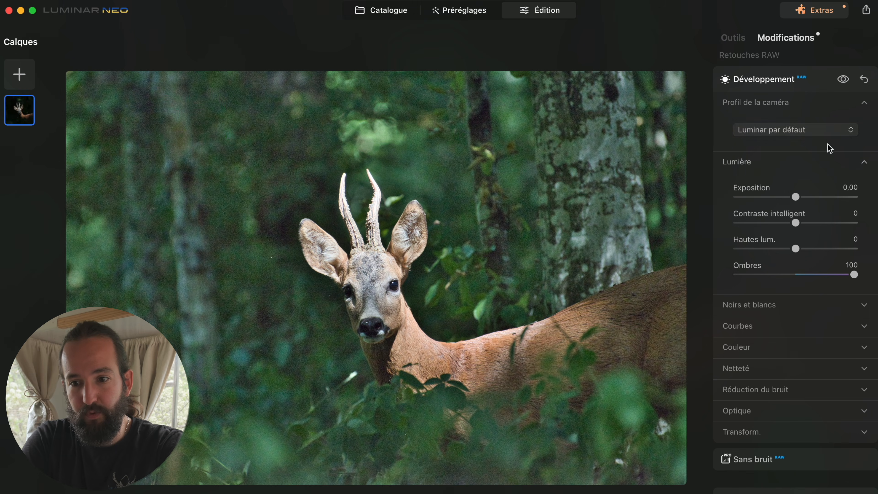
pyautogui.press('super+z')
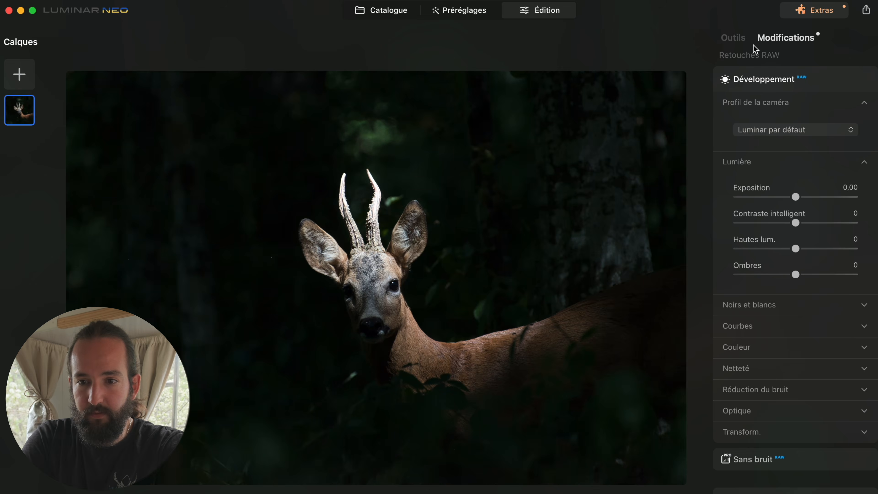
# In the deer photo's RAW Développement settings, set Ombres to -35 and lower the highlights (Hautes lum.) while checking the antlers
pyautogui.moveTo(796, 275); pyautogui.dragTo(776, 274)
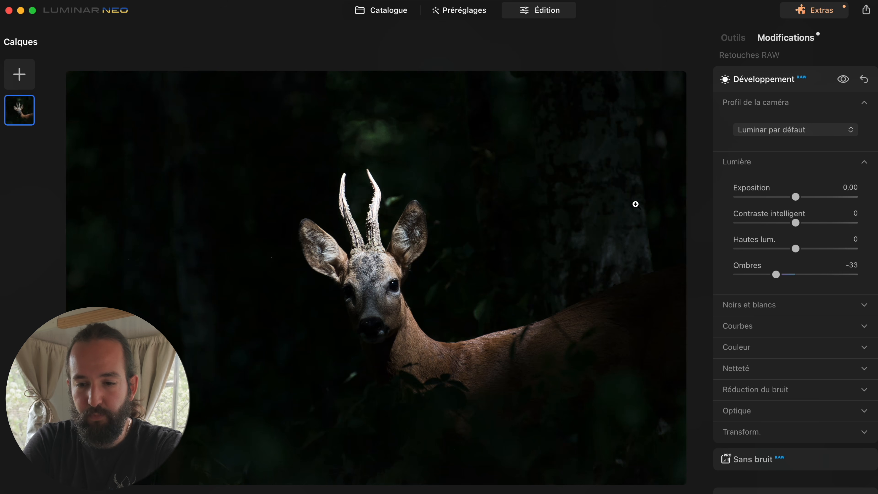
pyautogui.moveTo(776, 275)
pyautogui.mouseDown()
pyautogui.moveTo(723, 275)
pyautogui.moveTo(776, 277)
pyautogui.mouseUp()
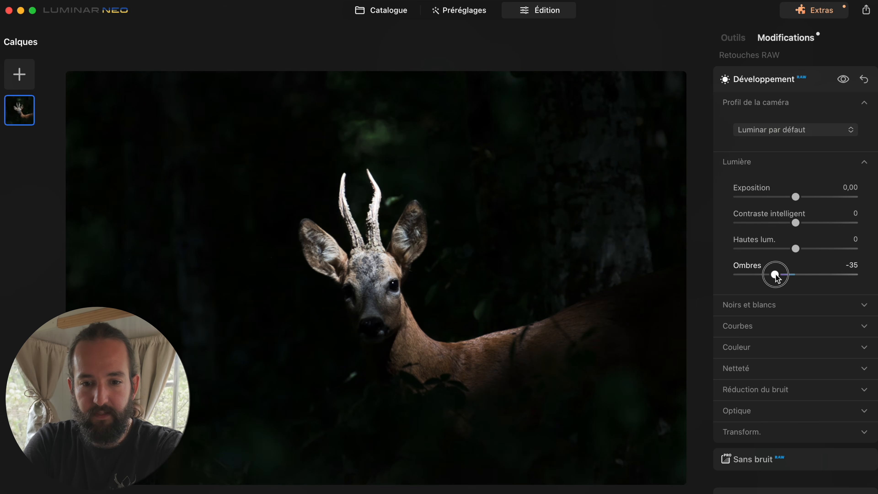
pyautogui.doubleClick(371, 214)
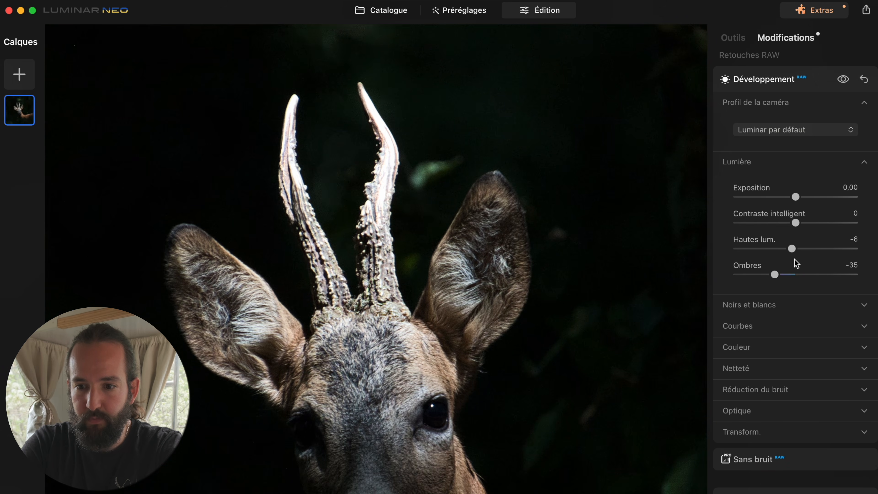
pyautogui.moveTo(791, 248); pyautogui.dragTo(772, 275)
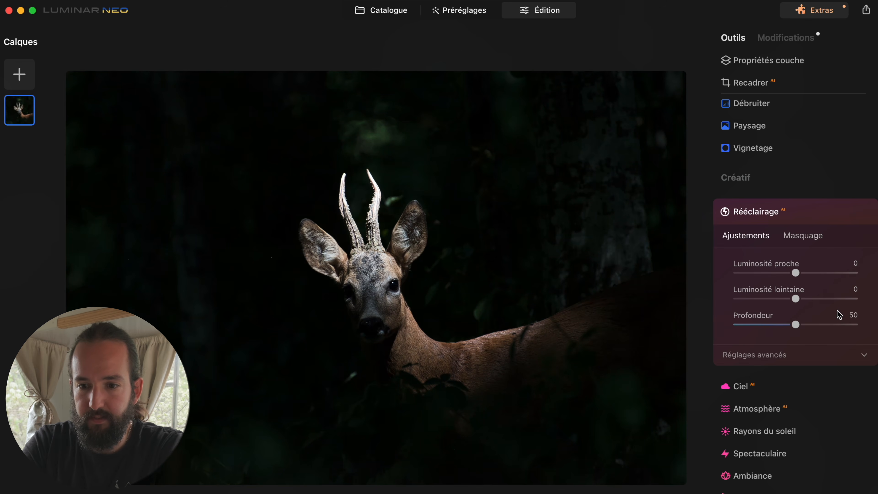
# Start a Rééclairage brush mask at Taille 100 and paint the dark background above the deer and along both sides of the photo
pyautogui.click(794, 239)
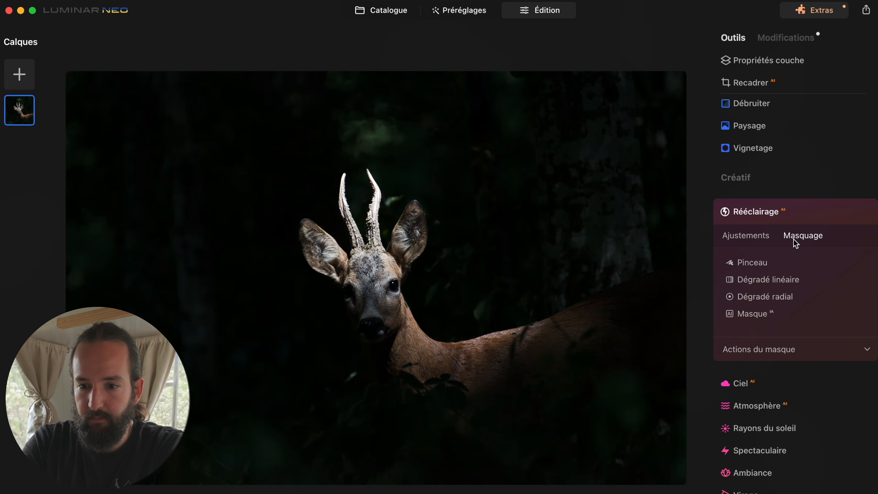
pyautogui.click(760, 262)
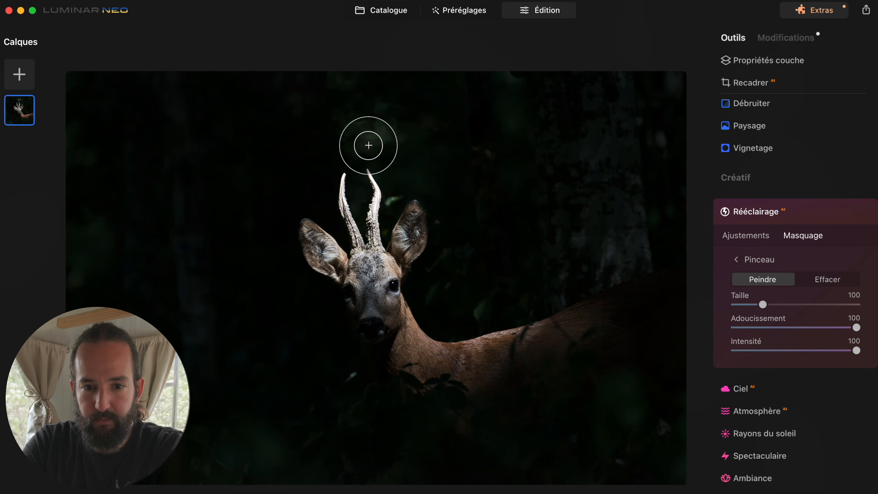
pyautogui.moveTo(367, 117)
pyautogui.mouseDown()
pyautogui.moveTo(244, 110)
pyautogui.moveTo(337, 94)
pyautogui.moveTo(578, 100)
pyautogui.moveTo(69, 92)
pyautogui.moveTo(57, 275)
pyautogui.moveTo(111, 116)
pyautogui.moveTo(124, 288)
pyautogui.moveTo(89, 108)
pyautogui.mouseUp()
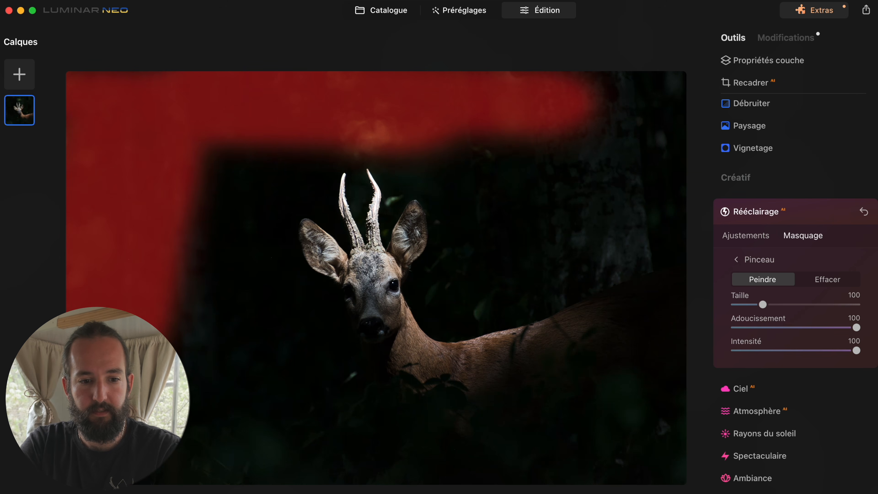
pyautogui.moveTo(150, 488)
pyautogui.mouseDown()
pyautogui.moveTo(343, 455)
pyautogui.moveTo(242, 357)
pyautogui.moveTo(209, 174)
pyautogui.moveTo(157, 282)
pyautogui.moveTo(171, 468)
pyautogui.moveTo(186, 437)
pyautogui.moveTo(190, 301)
pyautogui.moveTo(256, 410)
pyautogui.moveTo(205, 278)
pyautogui.moveTo(218, 417)
pyautogui.moveTo(232, 445)
pyautogui.moveTo(194, 282)
pyautogui.moveTo(241, 114)
pyautogui.moveTo(74, 82)
pyautogui.mouseUp()
pyautogui.moveTo(511, 115)
pyautogui.mouseDown()
pyautogui.moveTo(579, 94)
pyautogui.moveTo(676, 141)
pyautogui.moveTo(510, 163)
pyautogui.moveTo(484, 273)
pyautogui.moveTo(667, 167)
pyautogui.moveTo(541, 182)
pyautogui.moveTo(513, 153)
pyautogui.moveTo(445, 131)
pyautogui.moveTo(490, 269)
pyautogui.moveTo(621, 221)
pyautogui.moveTo(686, 167)
pyautogui.moveTo(634, 119)
pyautogui.moveTo(672, 86)
pyautogui.moveTo(486, 81)
pyautogui.moveTo(683, 224)
pyautogui.mouseUp()
# Extend the Rééclairage brush mask around the deer's ears and into the gap between its antlers, leaving the animal unpainted
pyautogui.scroll(5, 391, 186)
pyautogui.moveTo(391, 175)
pyautogui.mouseDown()
pyautogui.moveTo(442, 114)
pyautogui.moveTo(472, 124)
pyautogui.moveTo(561, 208)
pyautogui.moveTo(529, 179)
pyautogui.moveTo(394, 228)
pyautogui.moveTo(333, 286)
pyautogui.moveTo(497, 202)
pyautogui.moveTo(558, 141)
pyautogui.moveTo(458, 219)
pyautogui.mouseUp()
pyautogui.scroll(4, 393, 236)
pyautogui.scroll(3, 391, 243)
pyautogui.scroll(-1, 374, 310)
pyautogui.scroll(-6, 374, 310)
pyautogui.moveTo(366, 259)
pyautogui.mouseDown()
pyautogui.moveTo(359, 200)
pyautogui.moveTo(426, 191)
pyautogui.moveTo(342, 154)
pyautogui.moveTo(348, 28)
pyautogui.mouseUp()
pyautogui.scroll(3, 348, 28)
pyautogui.scroll(-3, 348, 27)
pyautogui.moveTo(296, 157)
pyautogui.mouseDown()
pyautogui.moveTo(237, 205)
pyautogui.moveTo(229, 282)
pyautogui.moveTo(184, 118)
pyautogui.moveTo(240, 98)
pyautogui.moveTo(234, 199)
pyautogui.moveTo(251, 238)
pyautogui.mouseUp()
pyautogui.scroll(3, 251, 98)
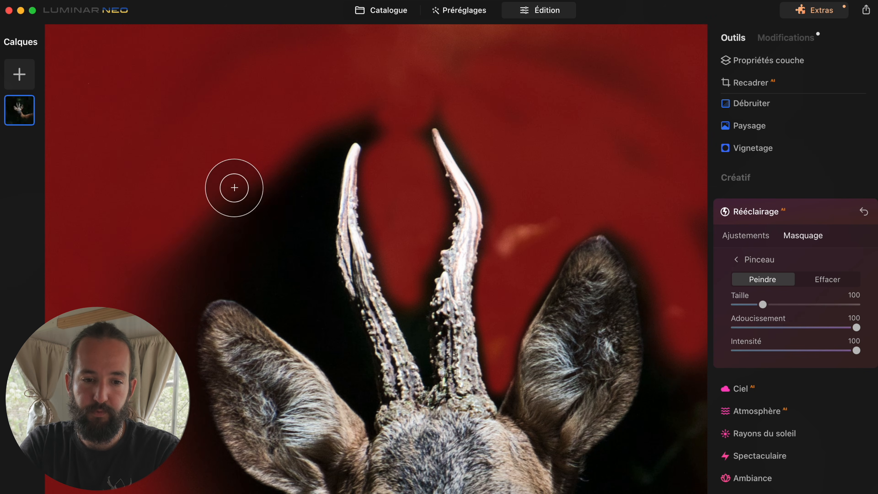
pyautogui.moveTo(234, 189)
pyautogui.mouseDown()
pyautogui.moveTo(148, 315)
pyautogui.moveTo(157, 264)
pyautogui.moveTo(261, 183)
pyautogui.moveTo(257, 211)
pyautogui.moveTo(321, 118)
pyautogui.moveTo(404, 95)
pyautogui.moveTo(470, 91)
pyautogui.moveTo(466, 77)
pyautogui.moveTo(249, 70)
pyautogui.moveTo(154, 87)
pyautogui.moveTo(244, 51)
pyautogui.moveTo(492, 37)
pyautogui.moveTo(530, 64)
pyautogui.moveTo(640, 101)
pyautogui.moveTo(621, 81)
pyautogui.moveTo(646, 129)
pyautogui.moveTo(505, 74)
pyautogui.moveTo(530, 106)
pyautogui.moveTo(550, 115)
pyautogui.mouseUp()
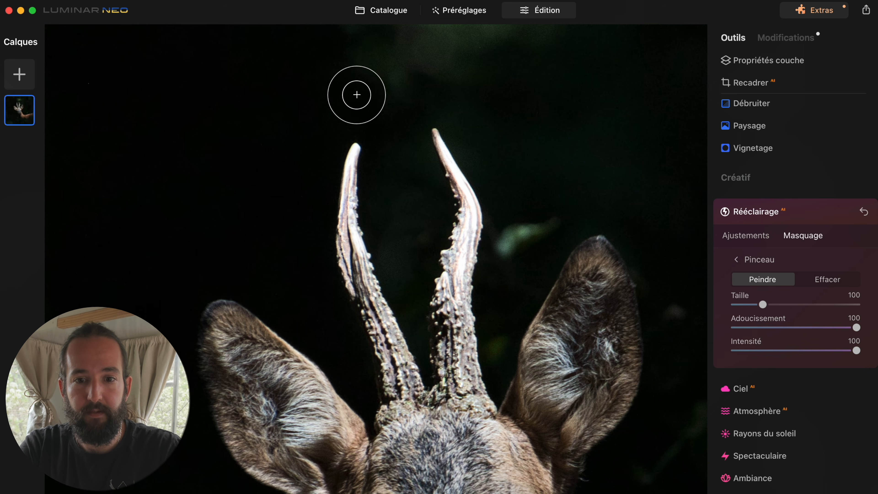
# Complete the Rééclairage mask beside the left antler and ear, above the deer's back, and along the lower background
pyautogui.moveTo(293, 169)
pyautogui.mouseDown()
pyautogui.moveTo(294, 198)
pyautogui.moveTo(272, 221)
pyautogui.moveTo(138, 259)
pyautogui.moveTo(142, 273)
pyautogui.moveTo(117, 300)
pyautogui.moveTo(222, 189)
pyautogui.moveTo(259, 216)
pyautogui.moveTo(310, 308)
pyautogui.mouseUp()
pyautogui.scroll(5, 310, 308)
pyautogui.moveTo(211, 254)
pyautogui.mouseDown()
pyautogui.moveTo(302, 320)
pyautogui.moveTo(384, 418)
pyautogui.moveTo(322, 261)
pyautogui.moveTo(308, 185)
pyautogui.moveTo(323, 80)
pyautogui.moveTo(154, 220)
pyautogui.moveTo(341, 370)
pyautogui.moveTo(413, 465)
pyautogui.moveTo(38, 351)
pyautogui.moveTo(83, 273)
pyautogui.moveTo(138, 247)
pyautogui.mouseUp()
pyautogui.scroll(-5, 193, 190)
pyautogui.scroll(-5, 194, 189)
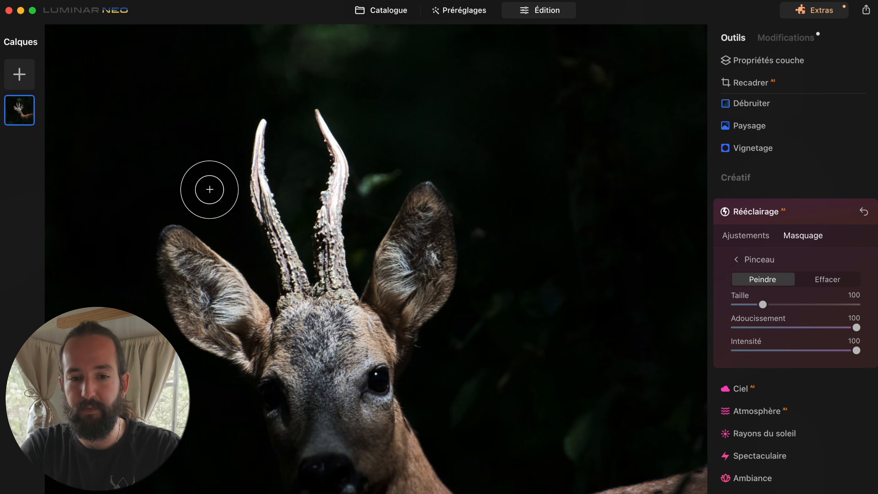
pyautogui.moveTo(535, 387); pyautogui.dragTo(535, 389)
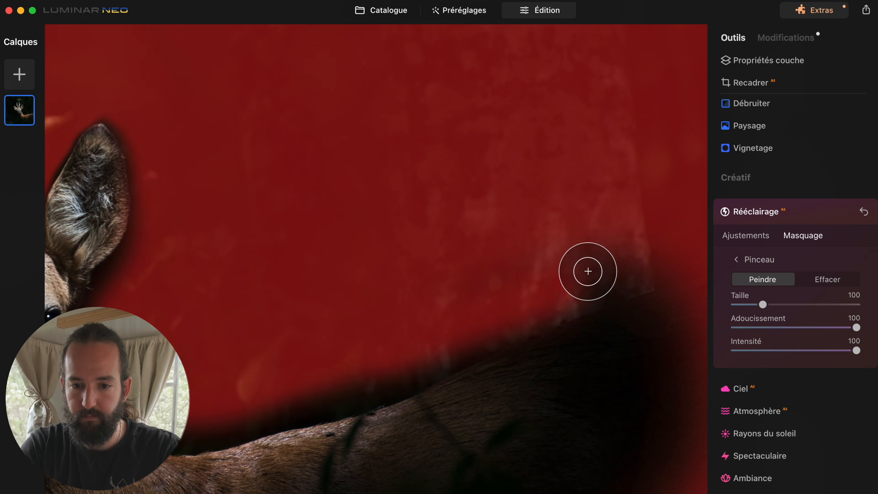
pyautogui.moveTo(588, 271)
pyautogui.mouseDown()
pyautogui.moveTo(508, 274)
pyautogui.moveTo(633, 216)
pyautogui.mouseUp()
pyautogui.scroll(-5, 435, 220)
pyautogui.moveTo(436, 221); pyautogui.dragTo(436, 221)
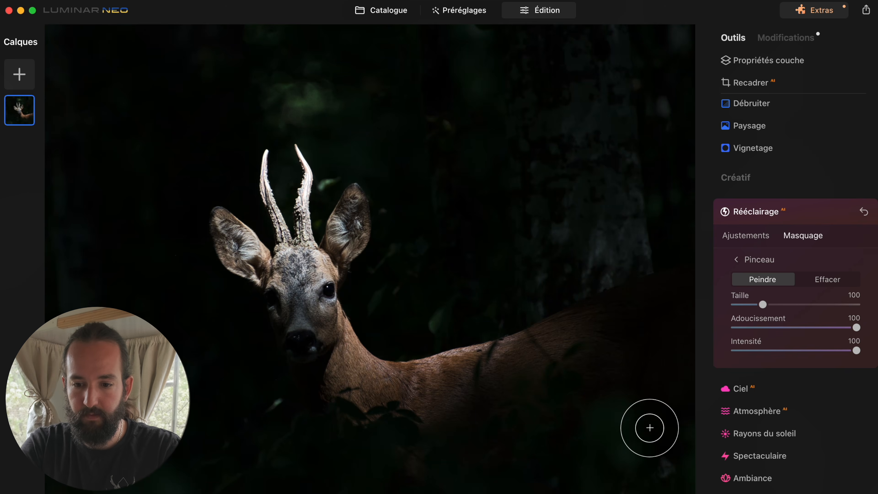
pyautogui.moveTo(683, 490); pyautogui.dragTo(679, 493)
pyautogui.moveTo(213, 463)
pyautogui.mouseDown()
pyautogui.moveTo(217, 362)
pyautogui.moveTo(171, 249)
pyautogui.mouseUp()
# In the Rééclairage adjustments, set Luminosité lointaine and Luminosité proche to -100 and Profondeur to 48
pyautogui.click(753, 238)
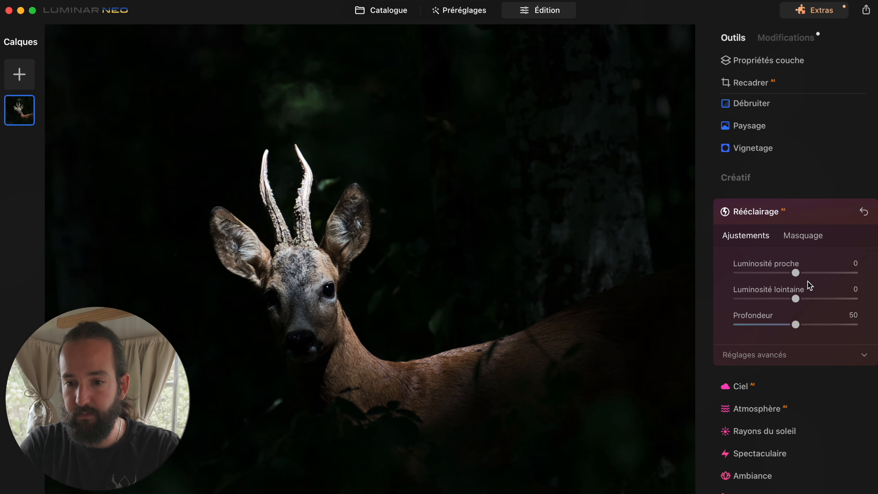
pyautogui.moveTo(801, 300); pyautogui.dragTo(716, 300)
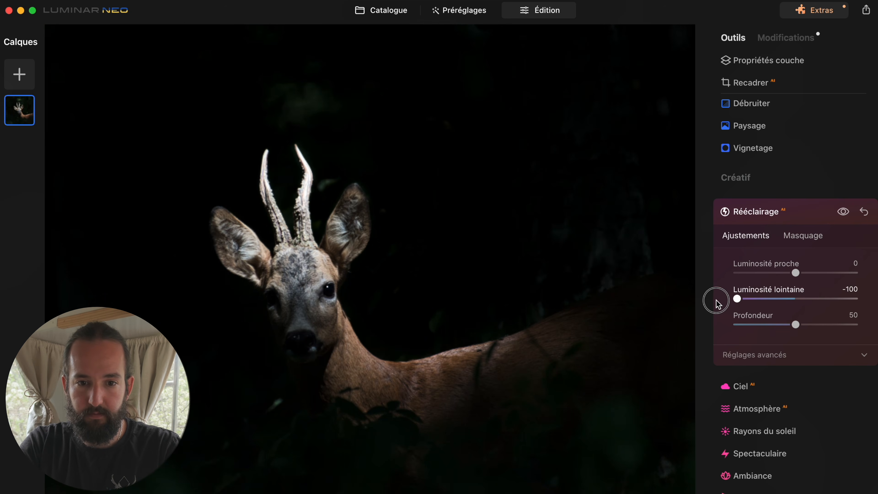
pyautogui.moveTo(797, 271); pyautogui.dragTo(737, 272)
pyautogui.moveTo(795, 324); pyautogui.dragTo(793, 324)
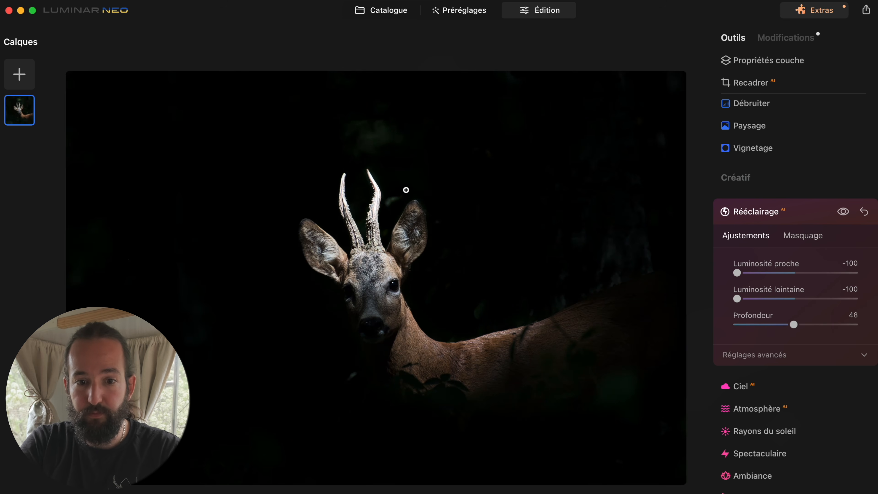
# Use the Effacer tool at Taille 20 to remove the bright leaf beside the right antler and the light patch above the antlers
pyautogui.scroll(5, 799, 229)
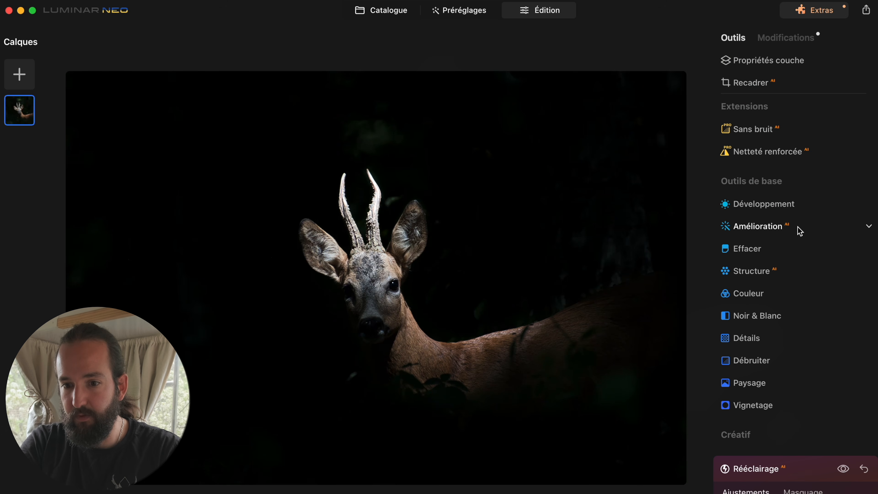
pyautogui.scroll(-1, 755, 373)
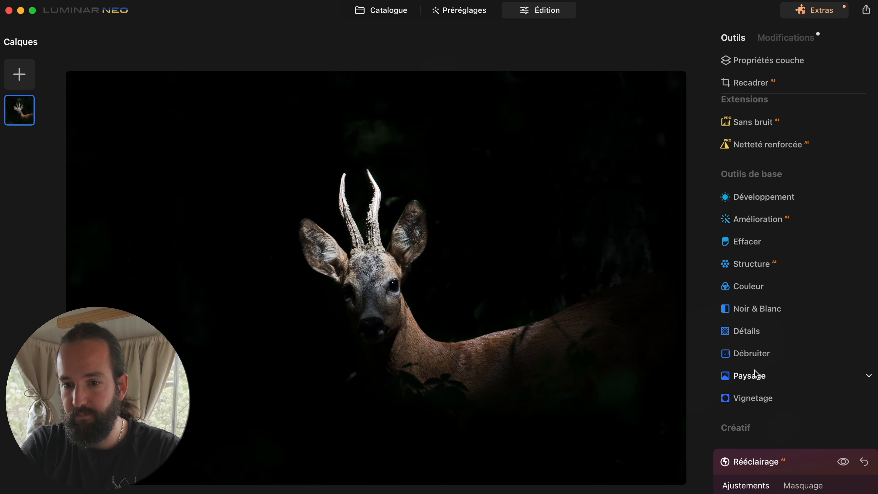
pyautogui.click(754, 243)
pyautogui.moveTo(388, 191); pyautogui.dragTo(394, 183)
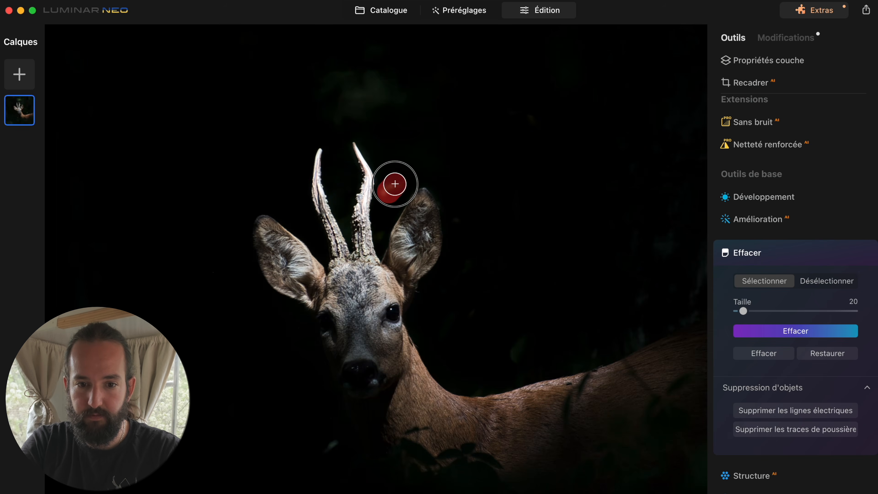
pyautogui.click(789, 339)
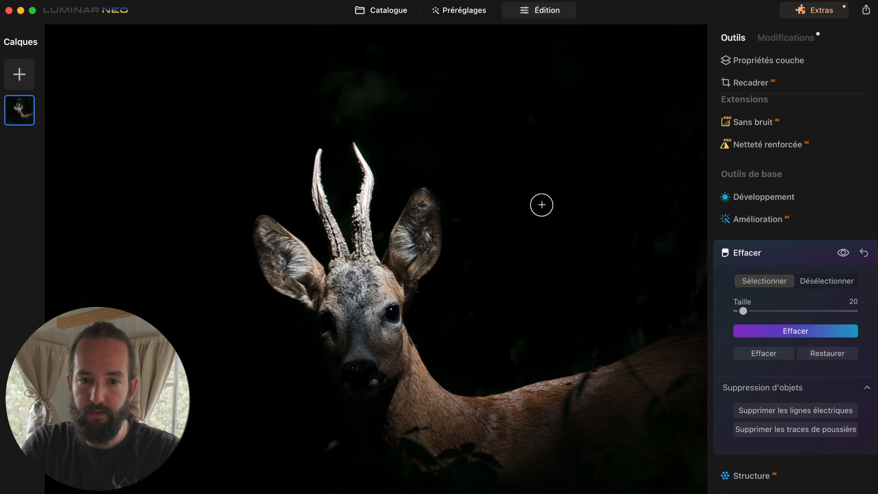
pyautogui.moveTo(377, 87)
pyautogui.mouseDown()
pyautogui.moveTo(361, 78)
pyautogui.moveTo(361, 92)
pyautogui.moveTo(382, 70)
pyautogui.moveTo(380, 90)
pyautogui.mouseUp()
pyautogui.click(794, 331)
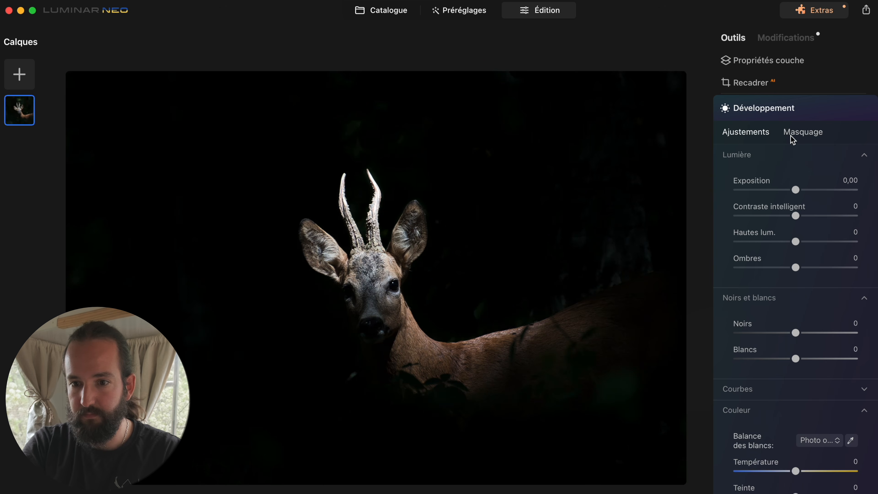
# Crop the deer photo tighter from its upper-left corner, keeping the Originale ratio, and apply the crop
pyautogui.click(754, 83)
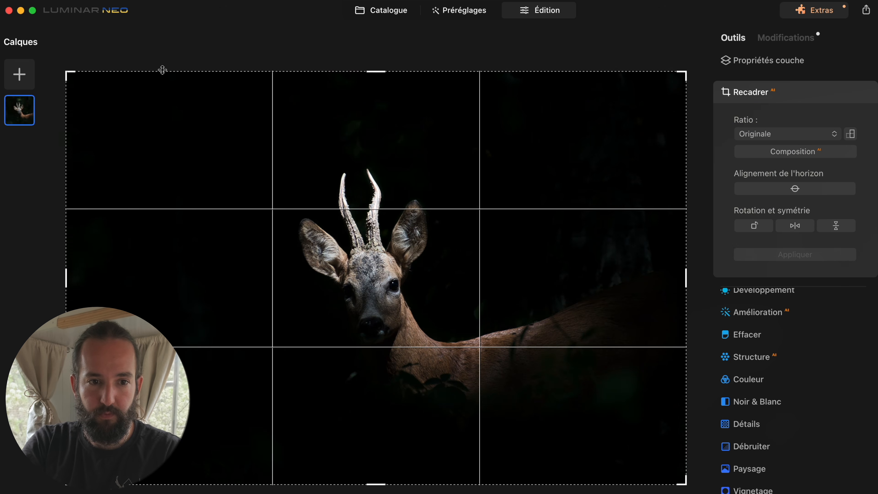
pyautogui.moveTo(73, 75); pyautogui.dragTo(188, 141)
pyautogui.click(784, 253)
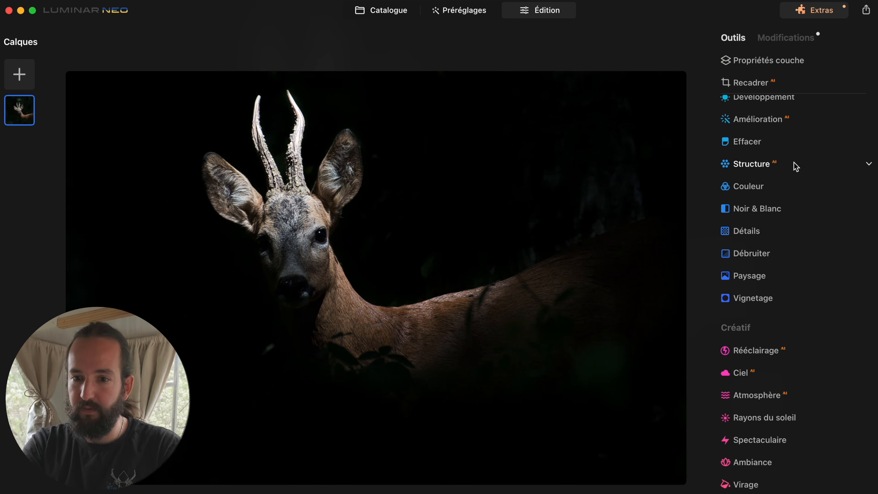
# Reopen the deer photo's crop, run the horizon alignment to tilt the picture slightly clockwise, and apply it
pyautogui.click(747, 83)
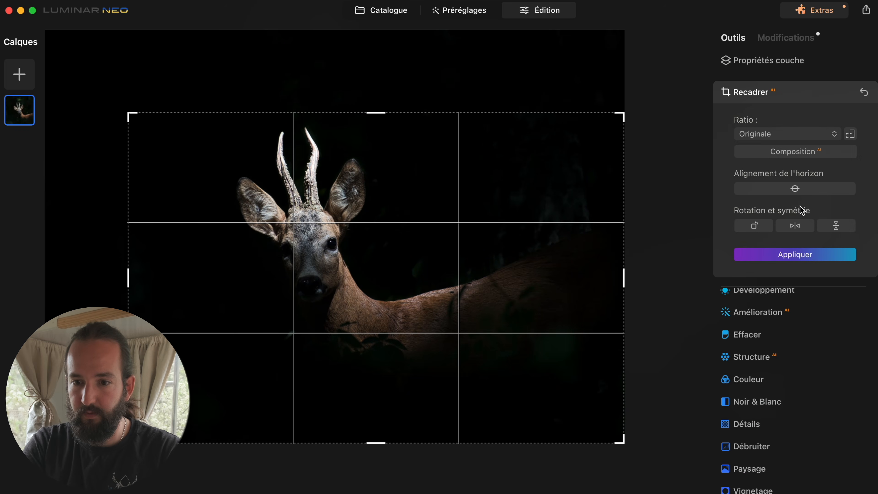
pyautogui.click(795, 190)
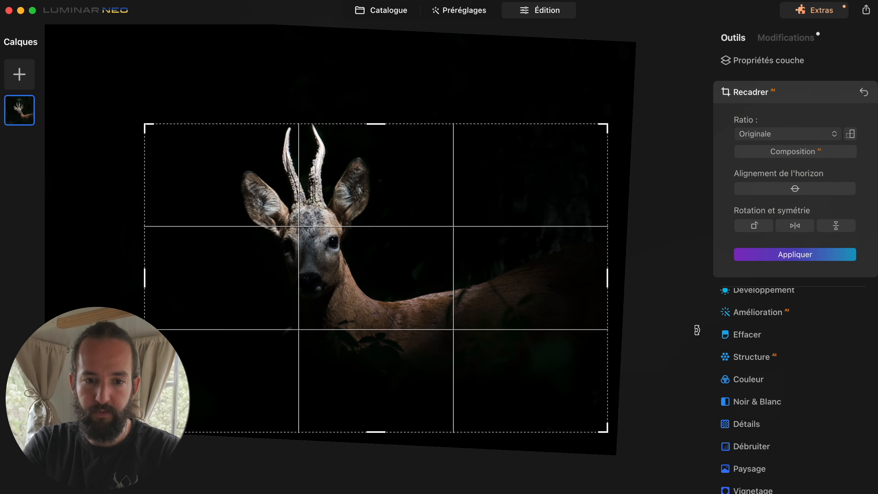
pyautogui.click(795, 255)
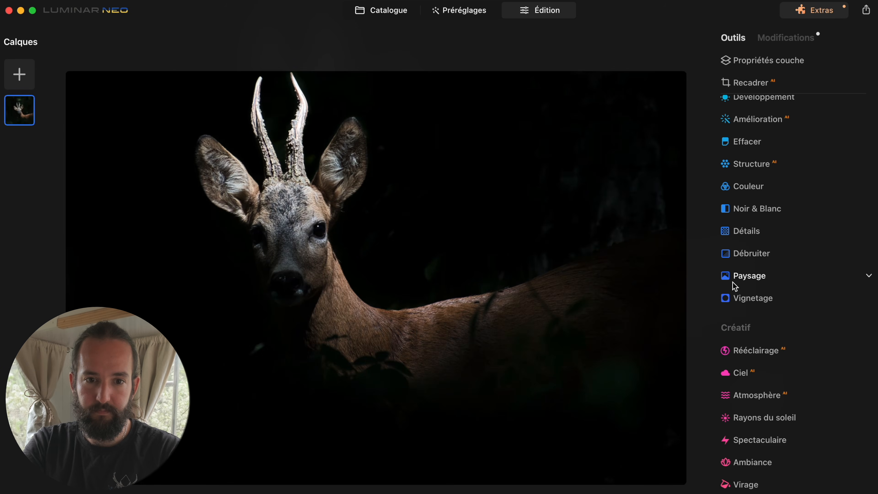
# Reposition the deer lower within the crop frame to leave more space above the antlers, and apply the crop
pyautogui.click(748, 83)
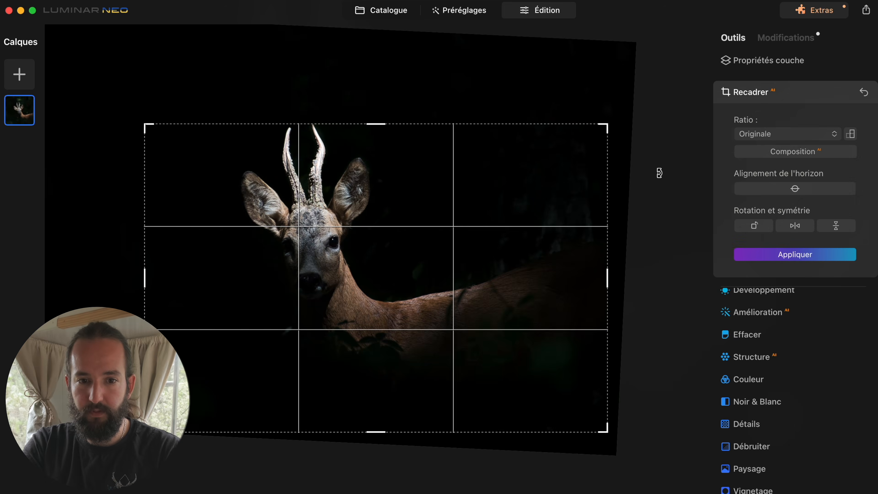
pyautogui.moveTo(532, 202); pyautogui.dragTo(533, 222)
pyautogui.click(795, 255)
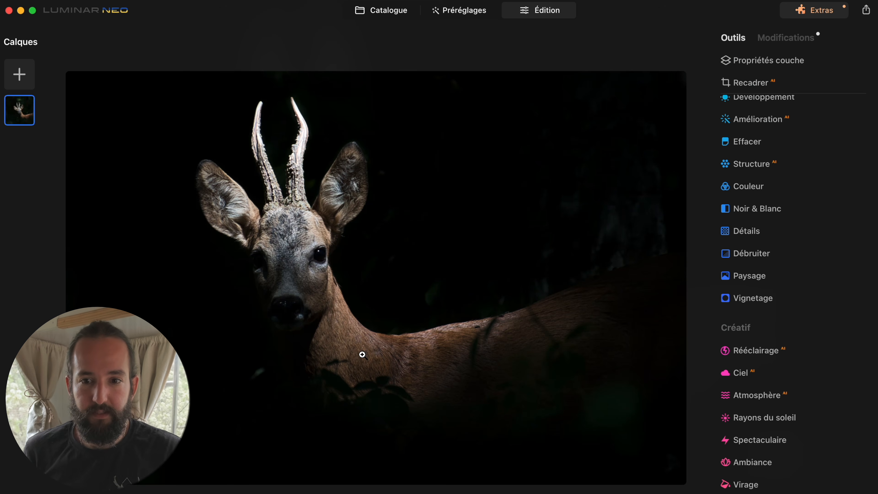
pyautogui.scroll(3, 787, 167)
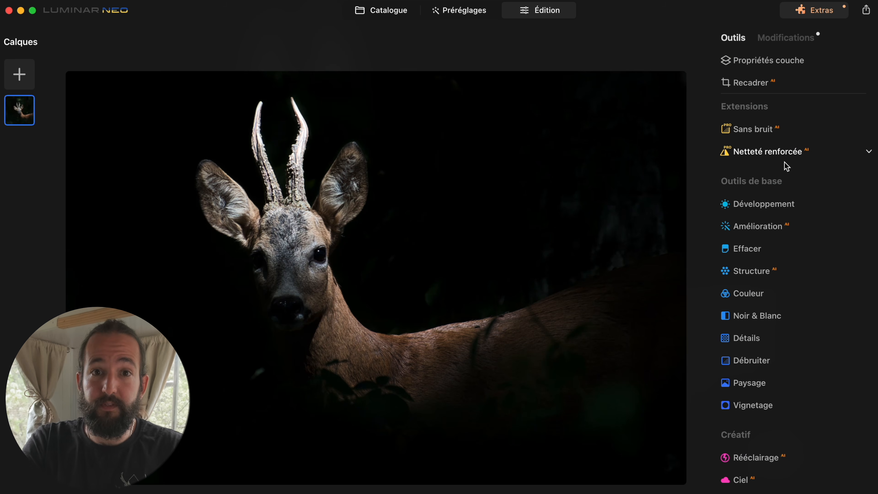
pyautogui.scroll(-1, 787, 166)
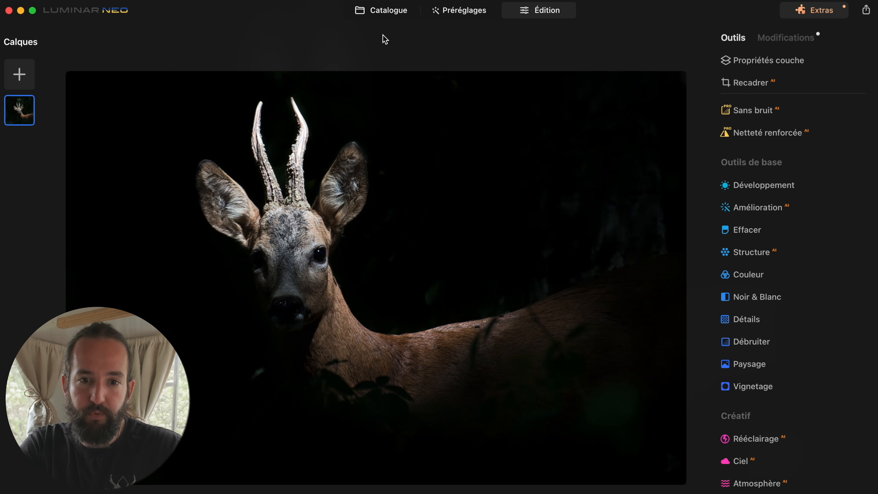
# Return to the catalogue and review the edited bird, musk ox and roe deer photos one after another at large size
pyautogui.click(379, 15)
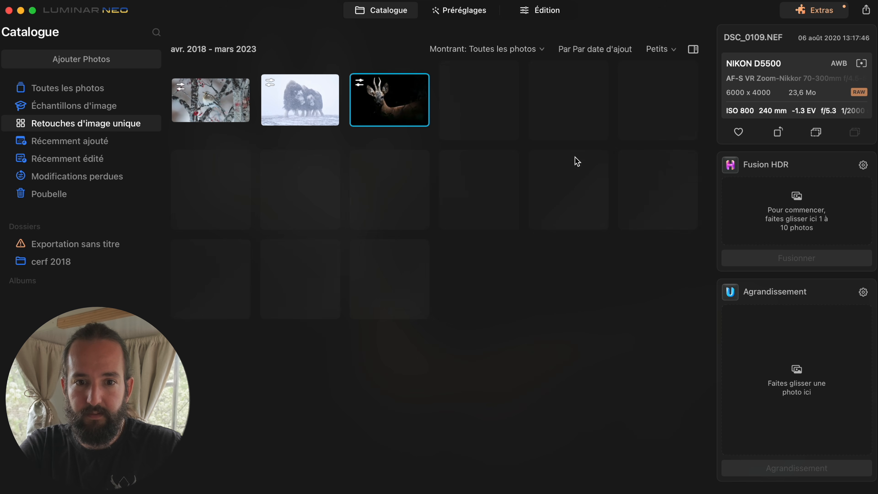
pyautogui.doubleClick(214, 98)
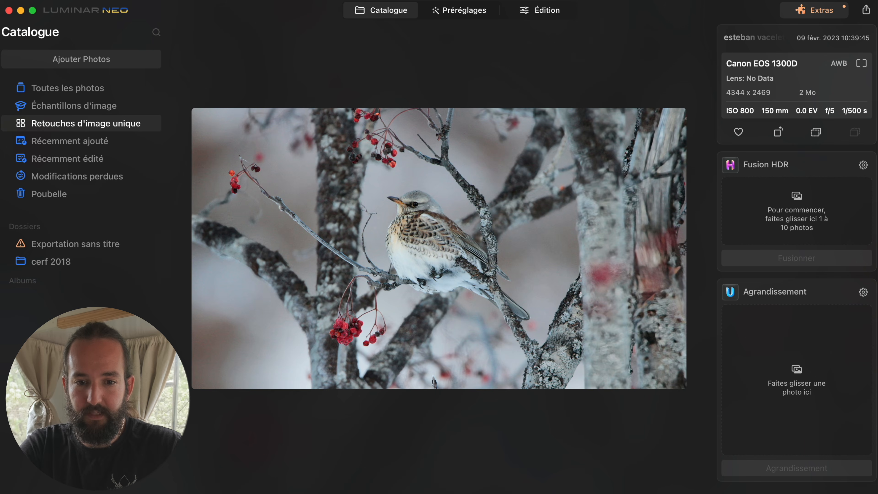
pyautogui.press('Right')
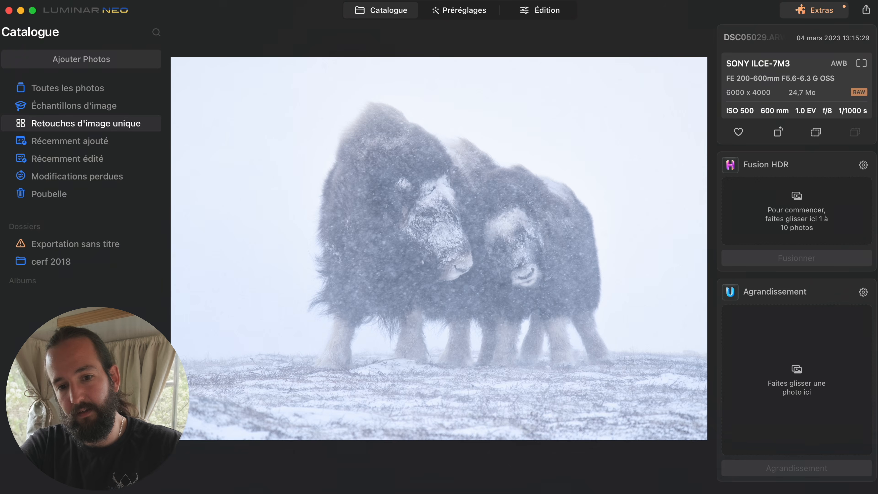
pyautogui.press('Right')
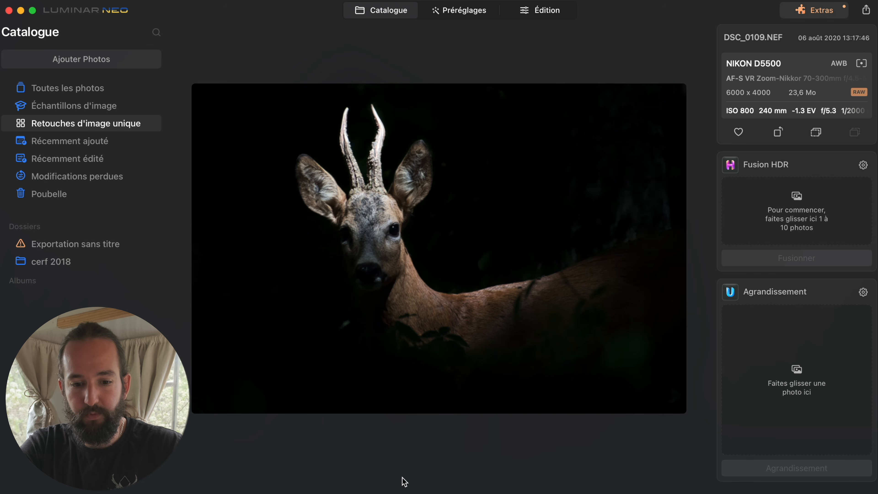